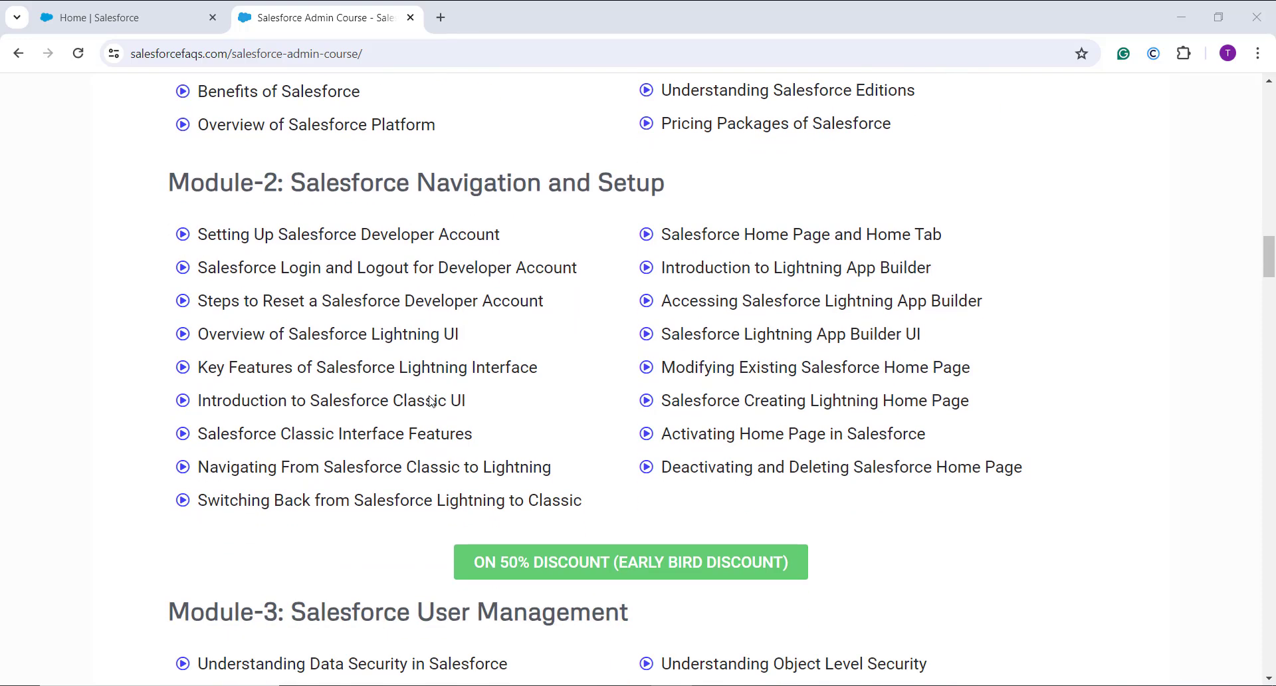
Step: Examine the Salesforce Admin Course curriculum from Module-2 through Module-9, and return to the course introduction
scroll(431, 400, down, 5)
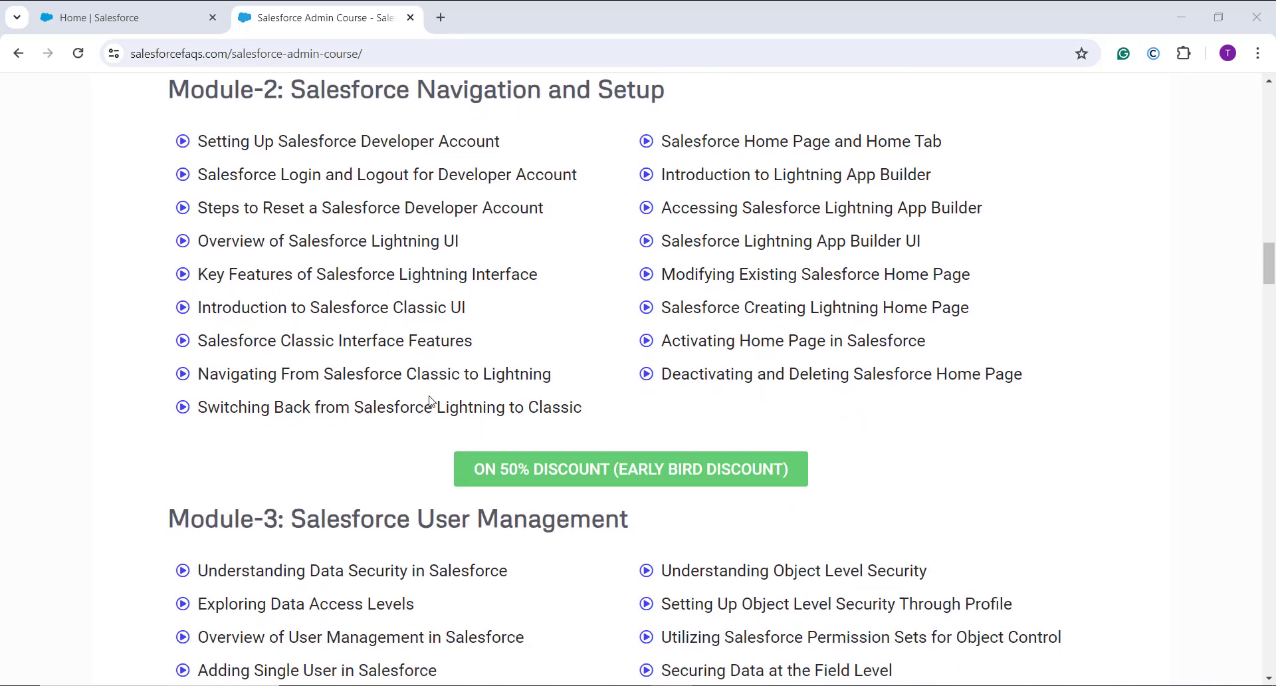
scroll(431, 400, down, 1)
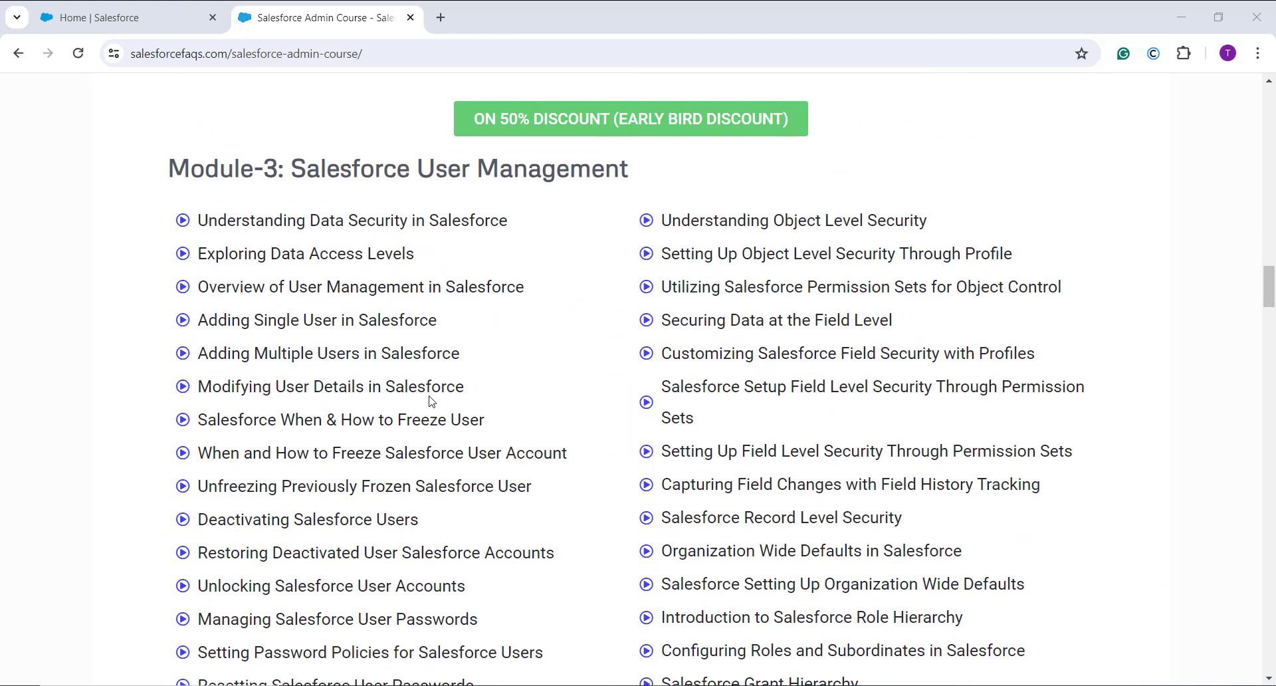
scroll(431, 400, down, 1)
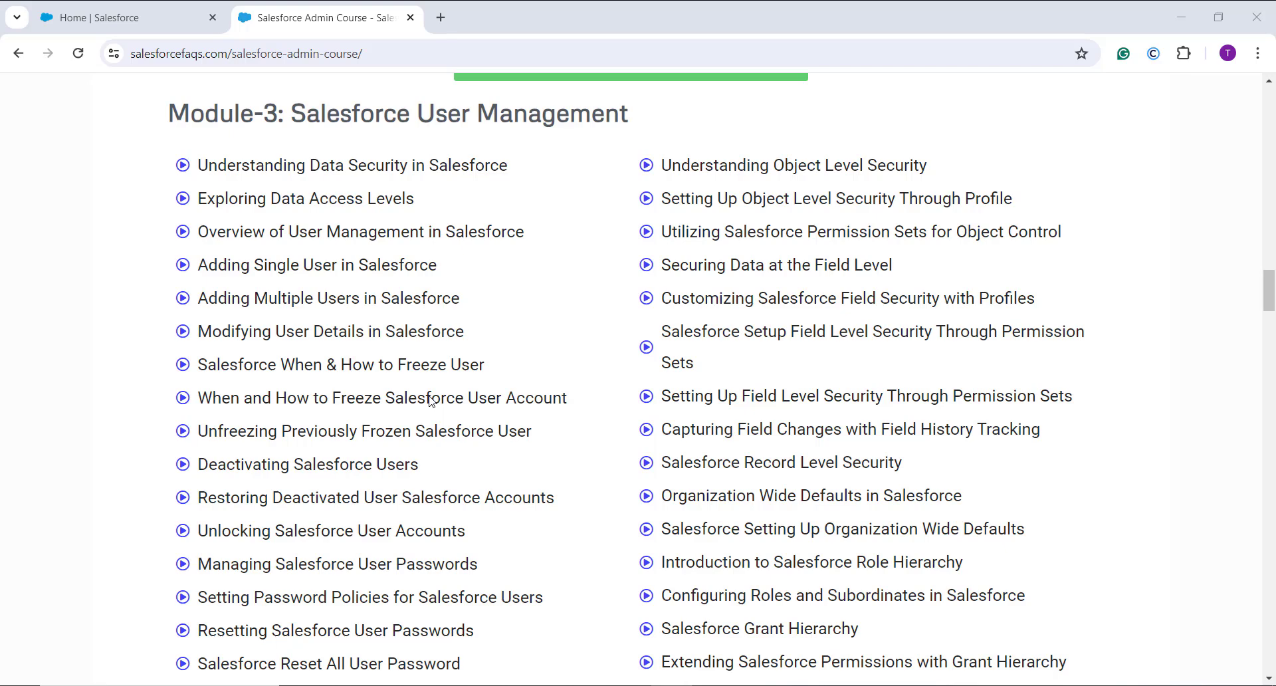
scroll(431, 400, down, 3)
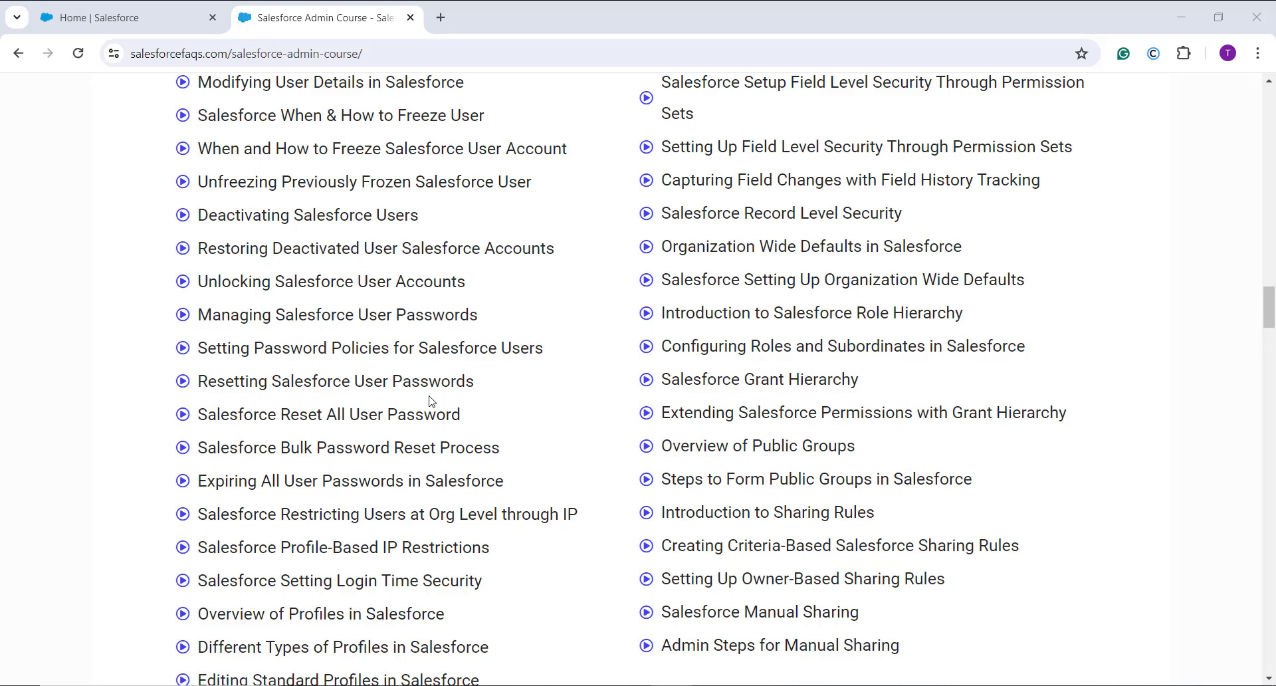
scroll(431, 400, down, 6)
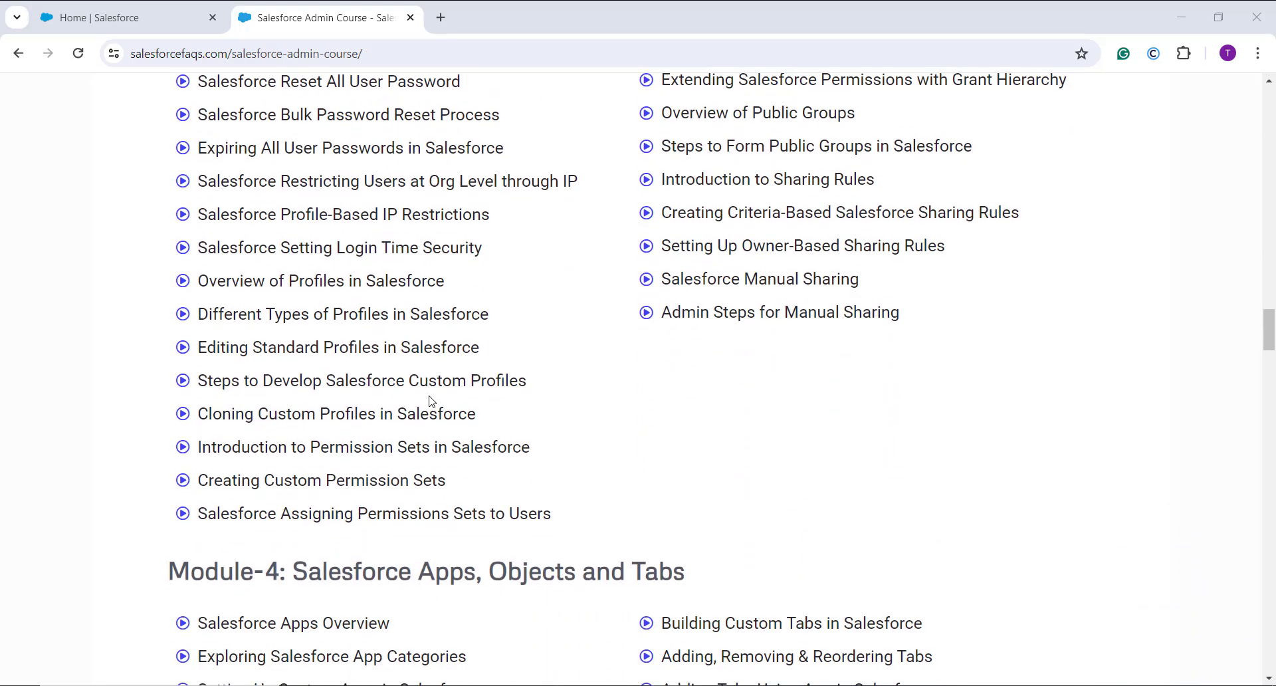
scroll(431, 401, down, 3)
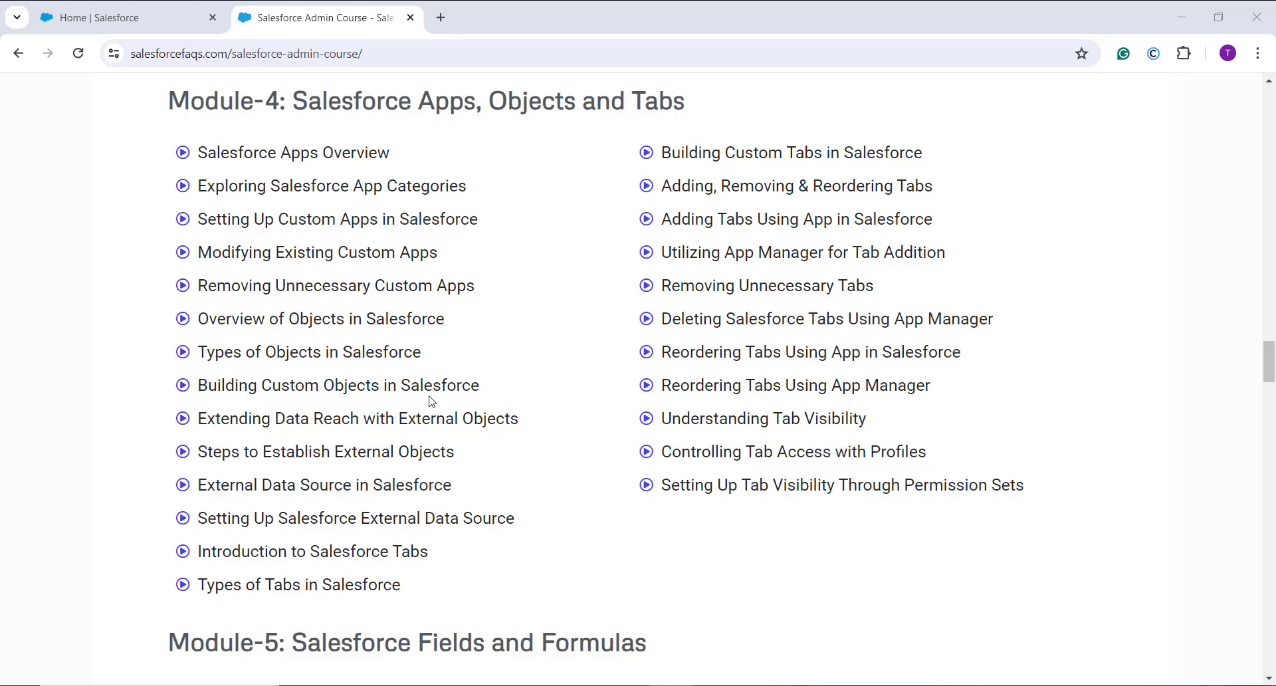
scroll(432, 401, down, 7)
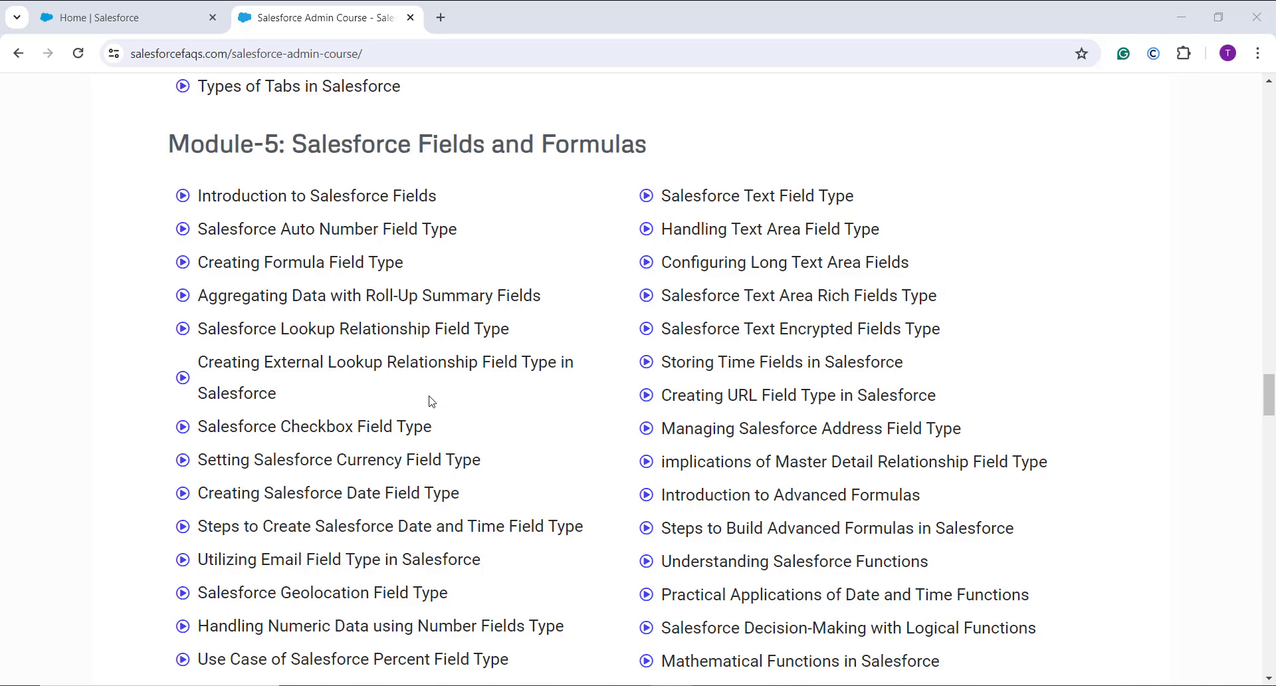
scroll(432, 401, down, 9)
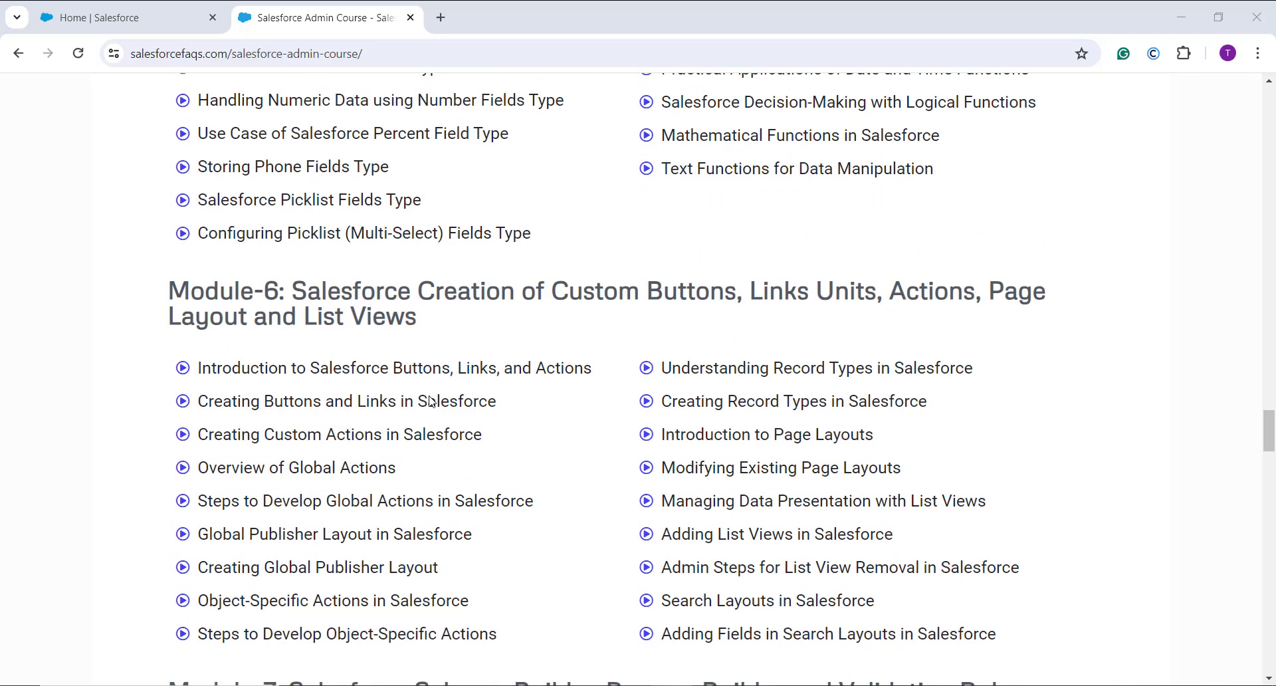
scroll(431, 401, down, 1)
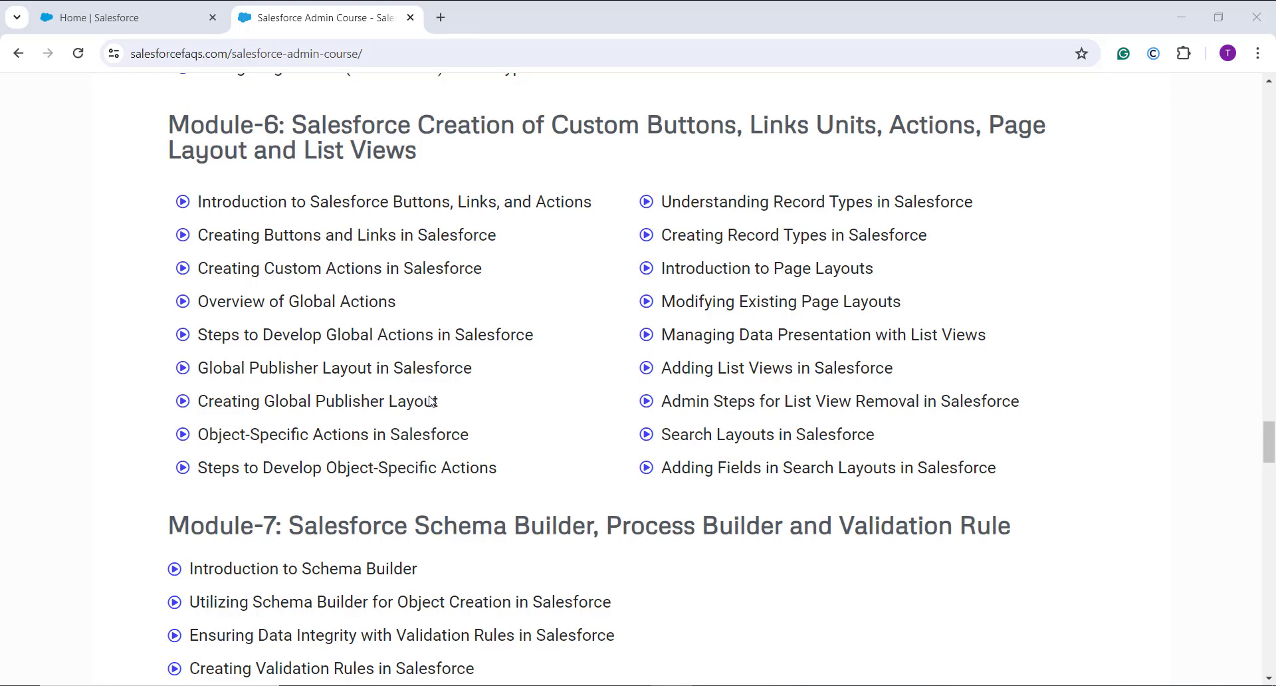
scroll(431, 401, down, 3)
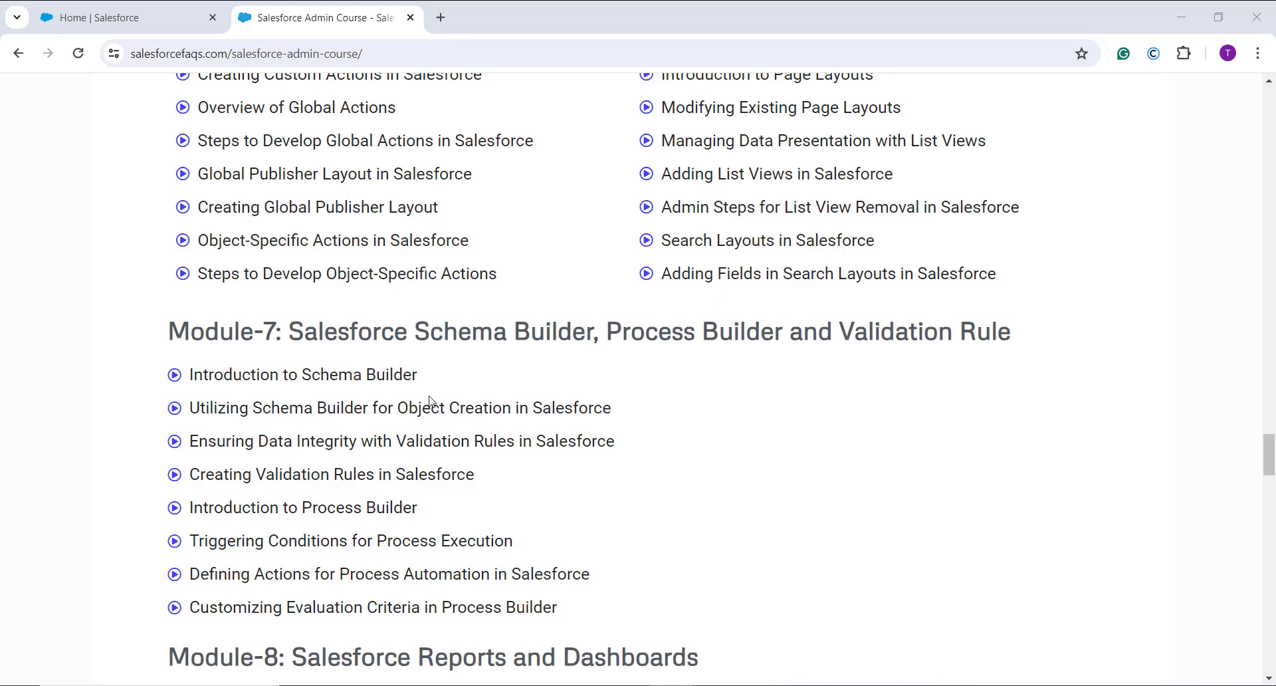
scroll(430, 401, down, 2)
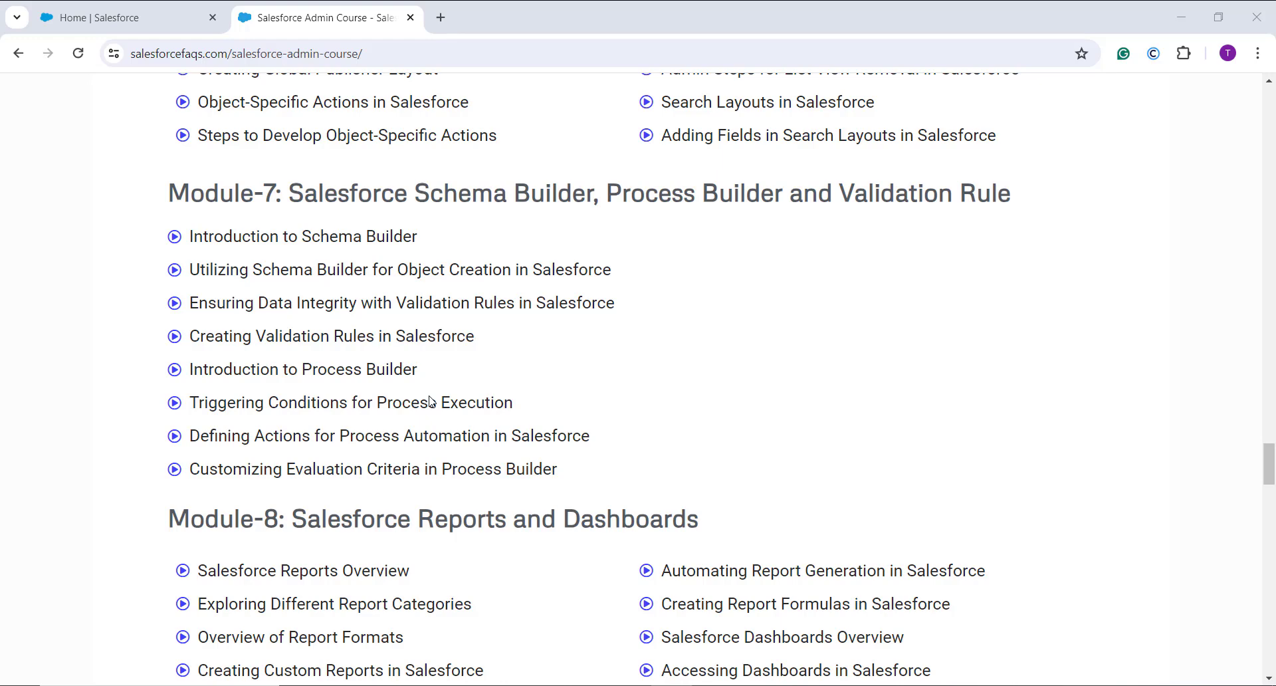
scroll(431, 401, down, 5)
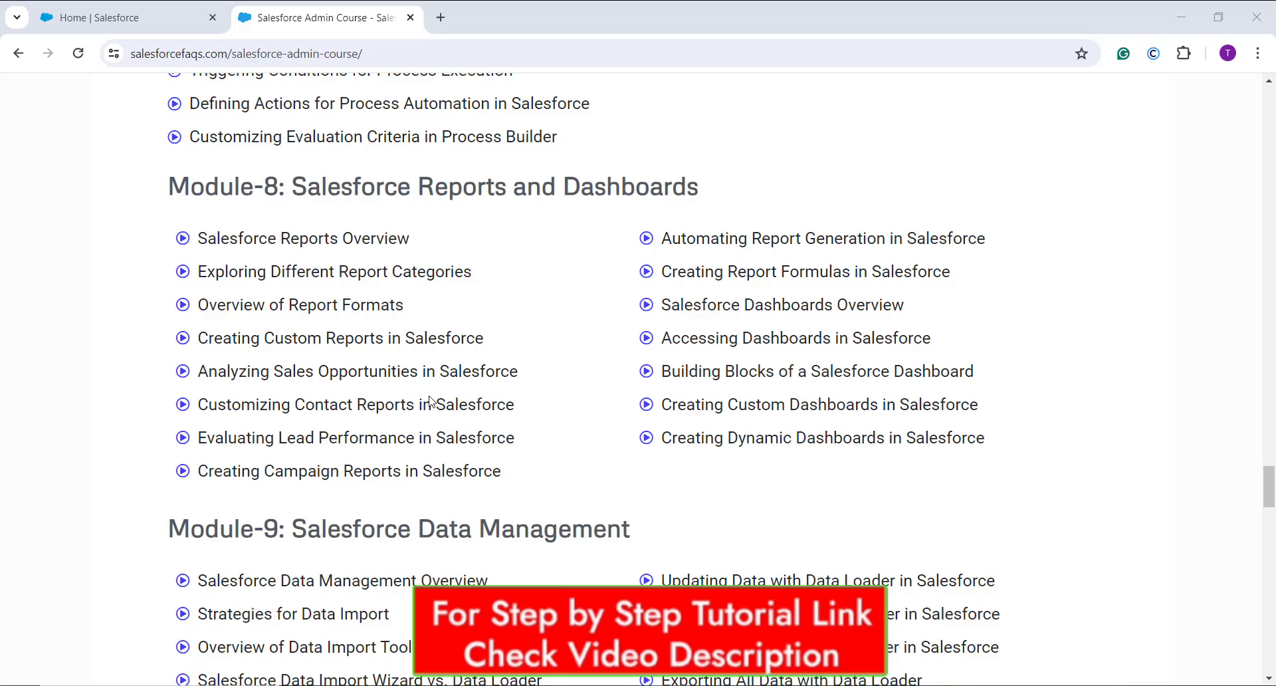
scroll(429, 401, down, 5)
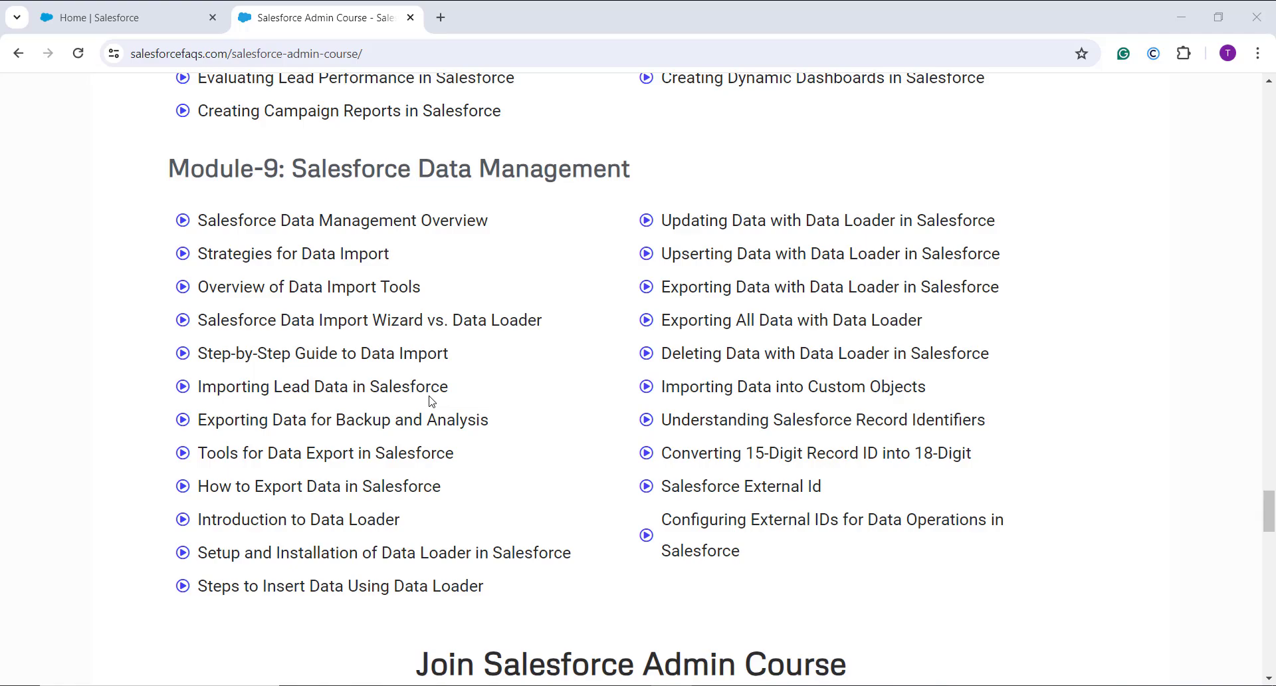
scroll(432, 401, down, 3)
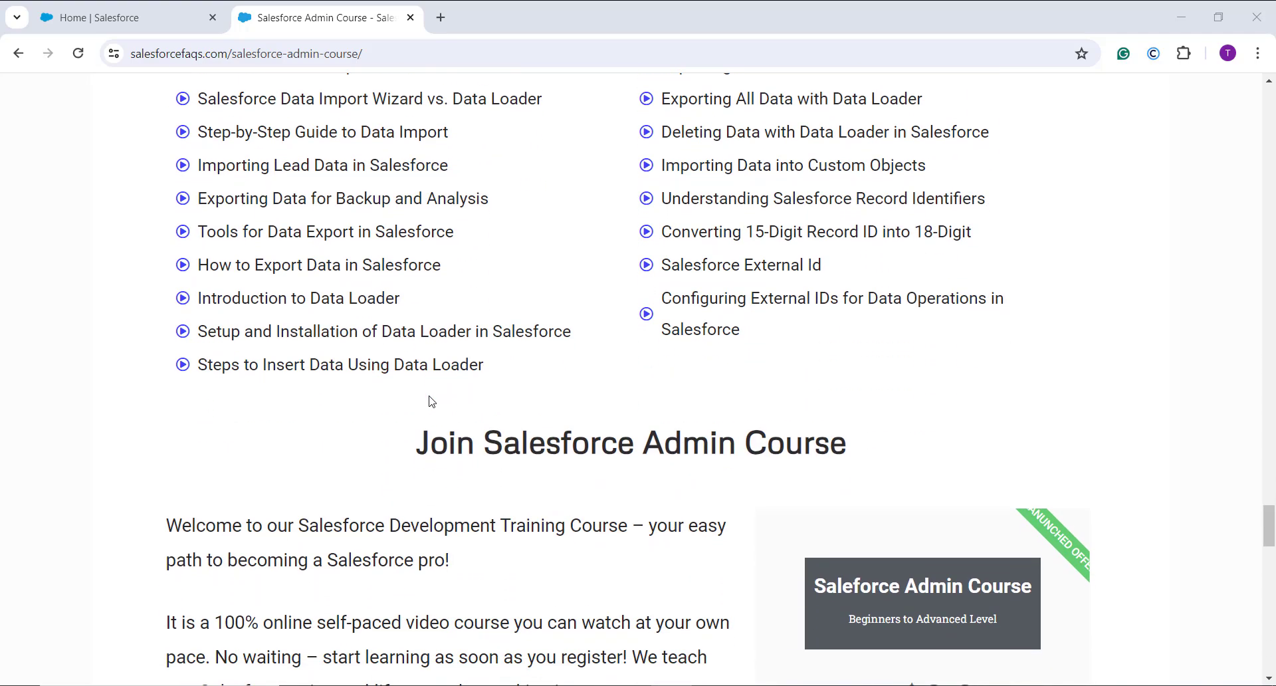
scroll(432, 403, up, 20)
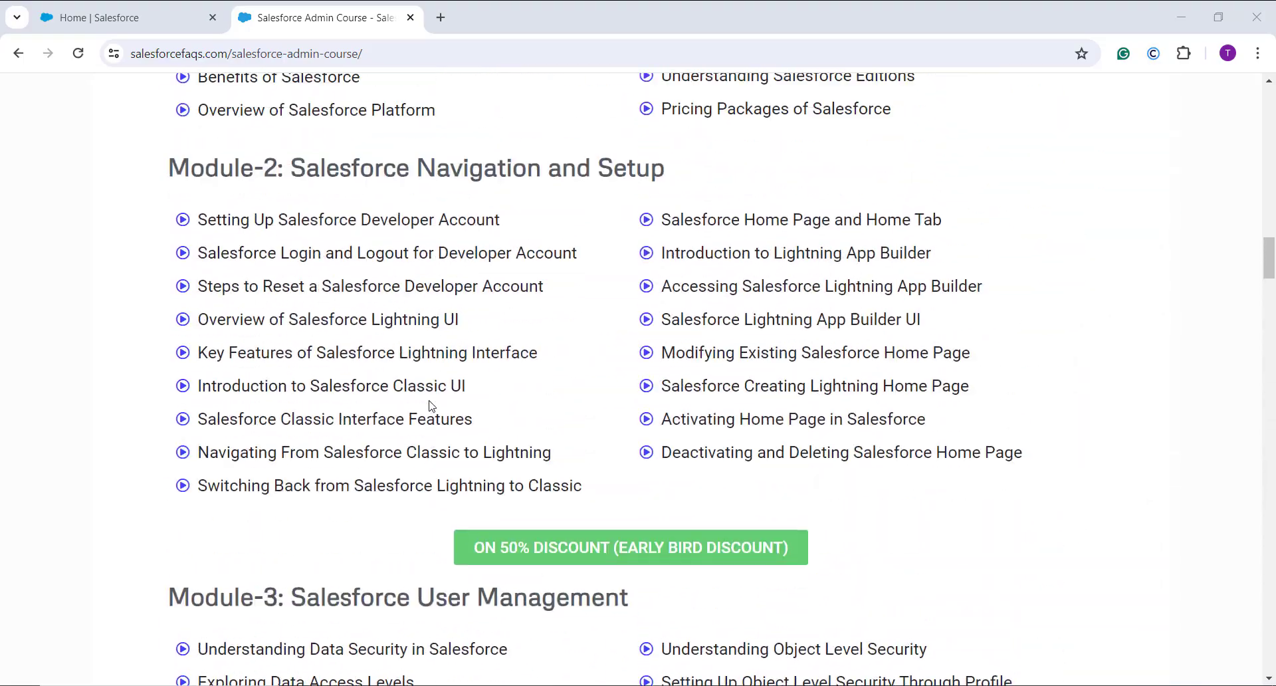
scroll(432, 405, up, 20)
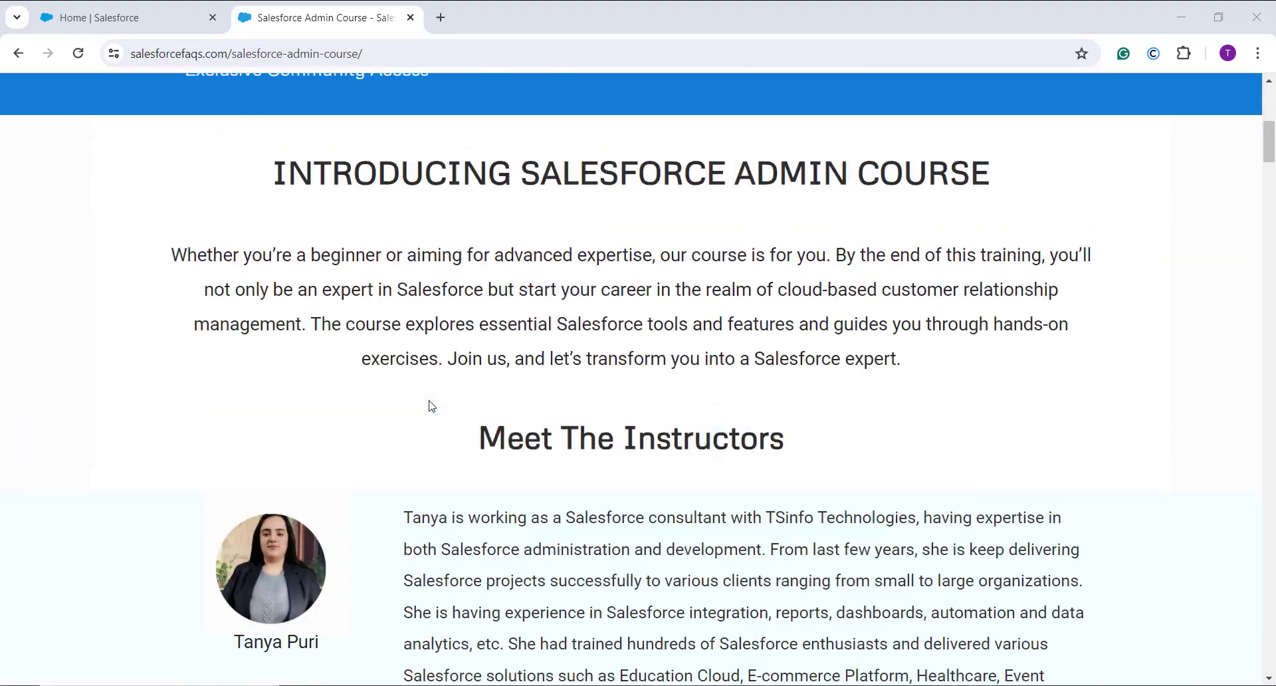
scroll(432, 405, up, 7)
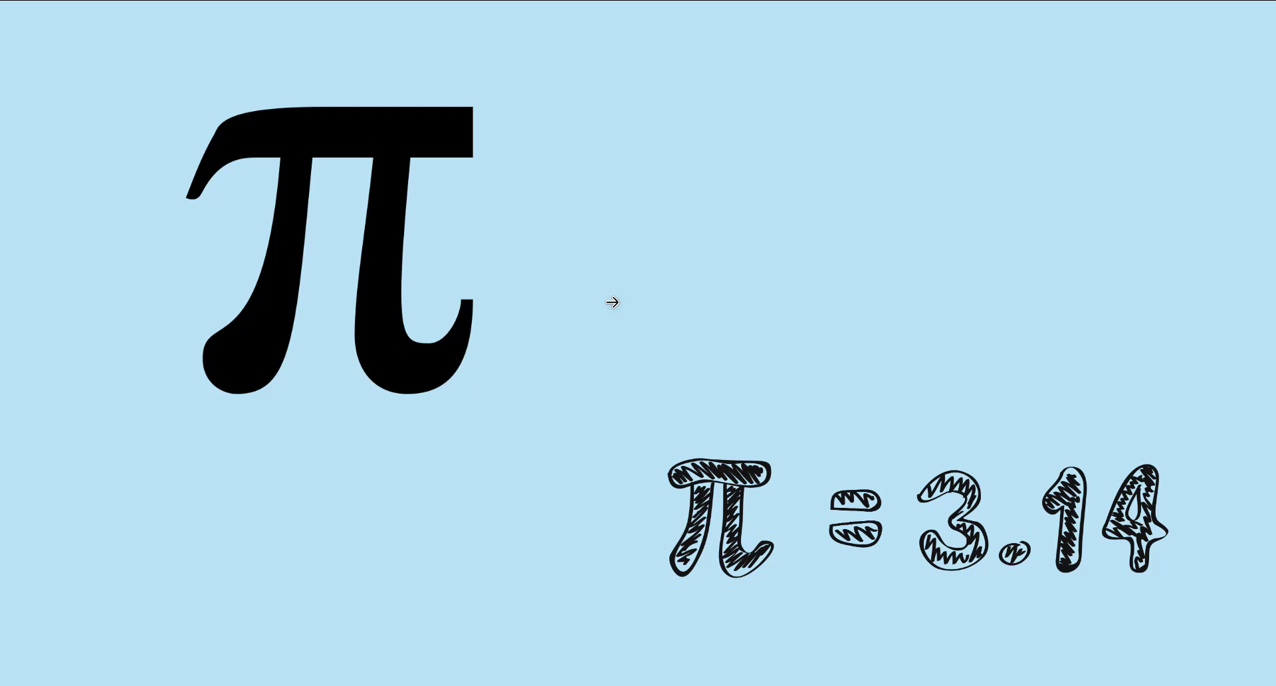
drag(612, 302, 911, 234)
click(912, 234)
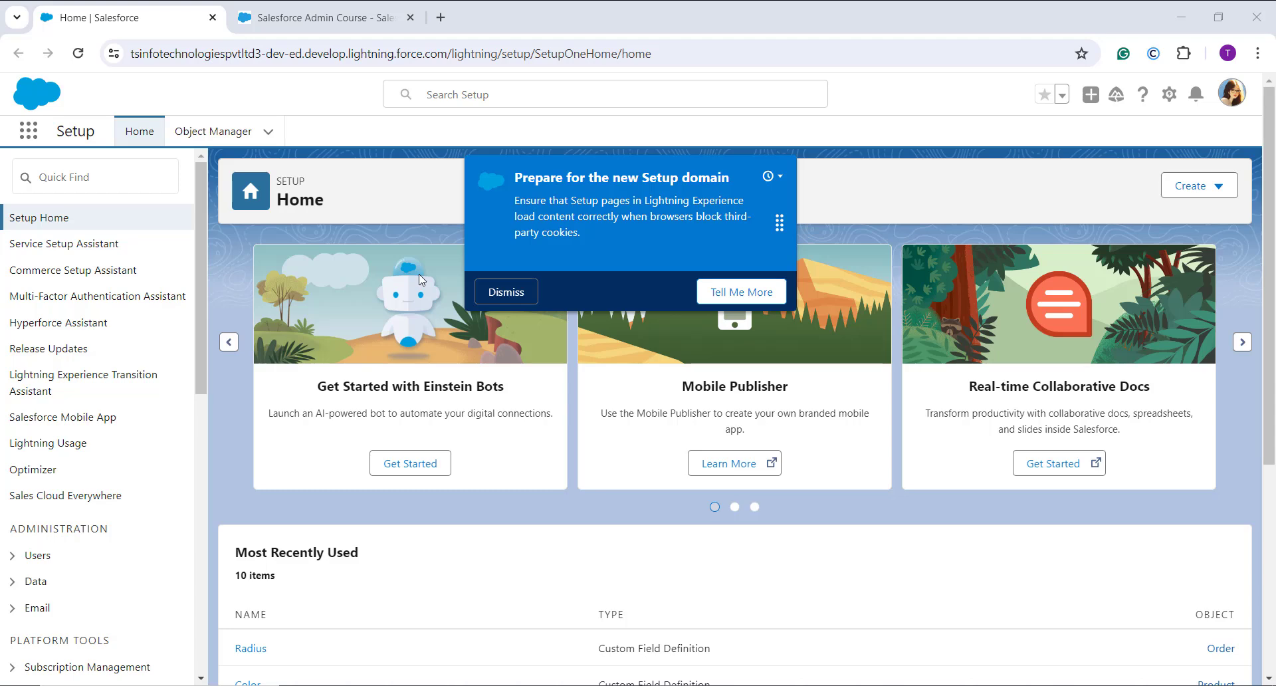
Step: Dismiss the prompt about the new Setup domain and open the Object Manager in Salesforce Setup
click(887, 140)
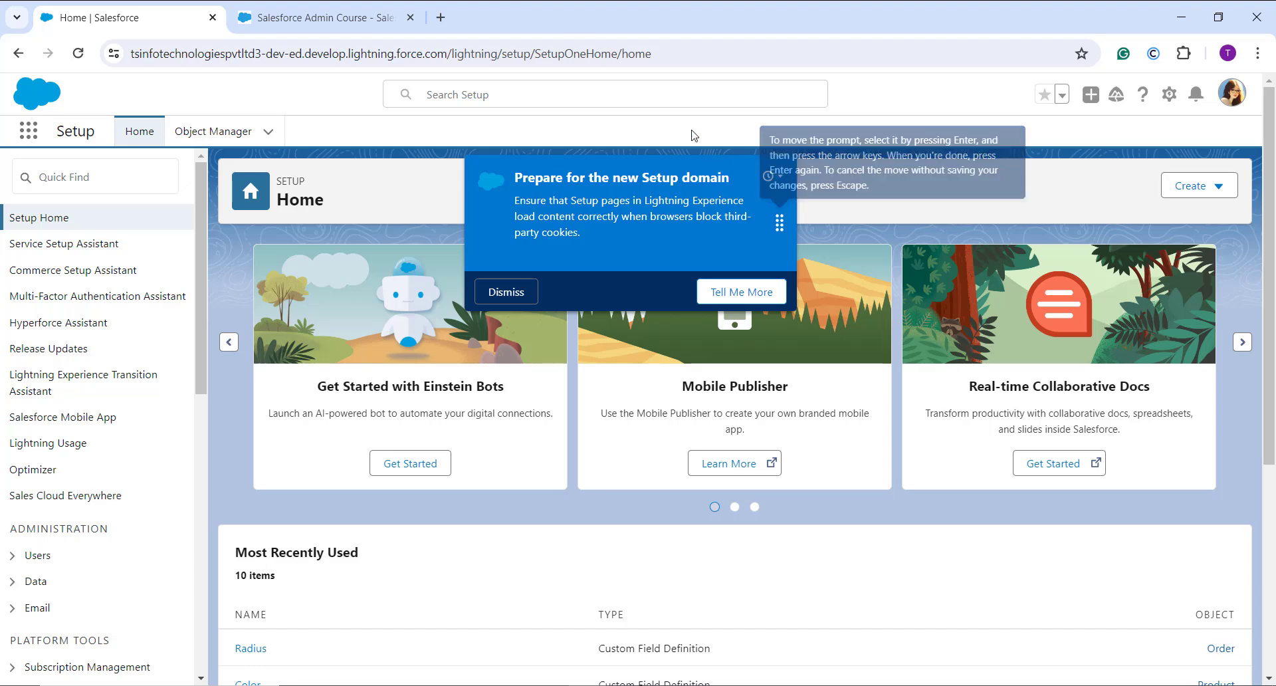
click(509, 293)
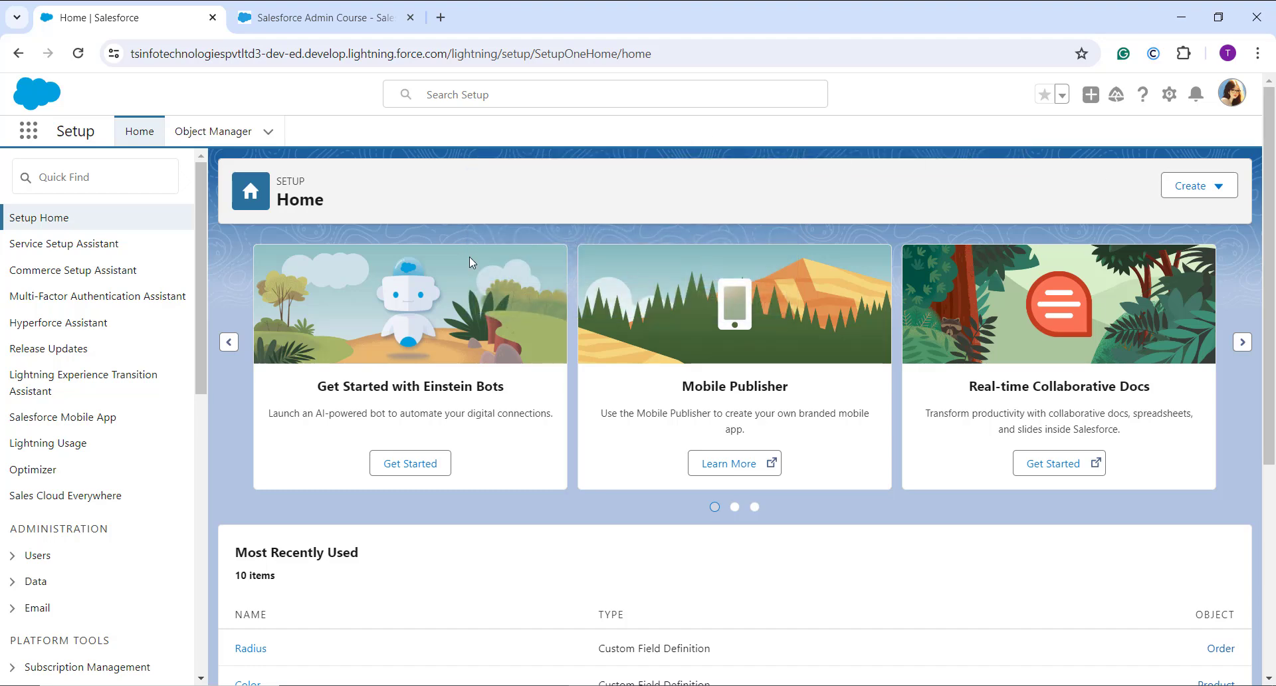
click(241, 136)
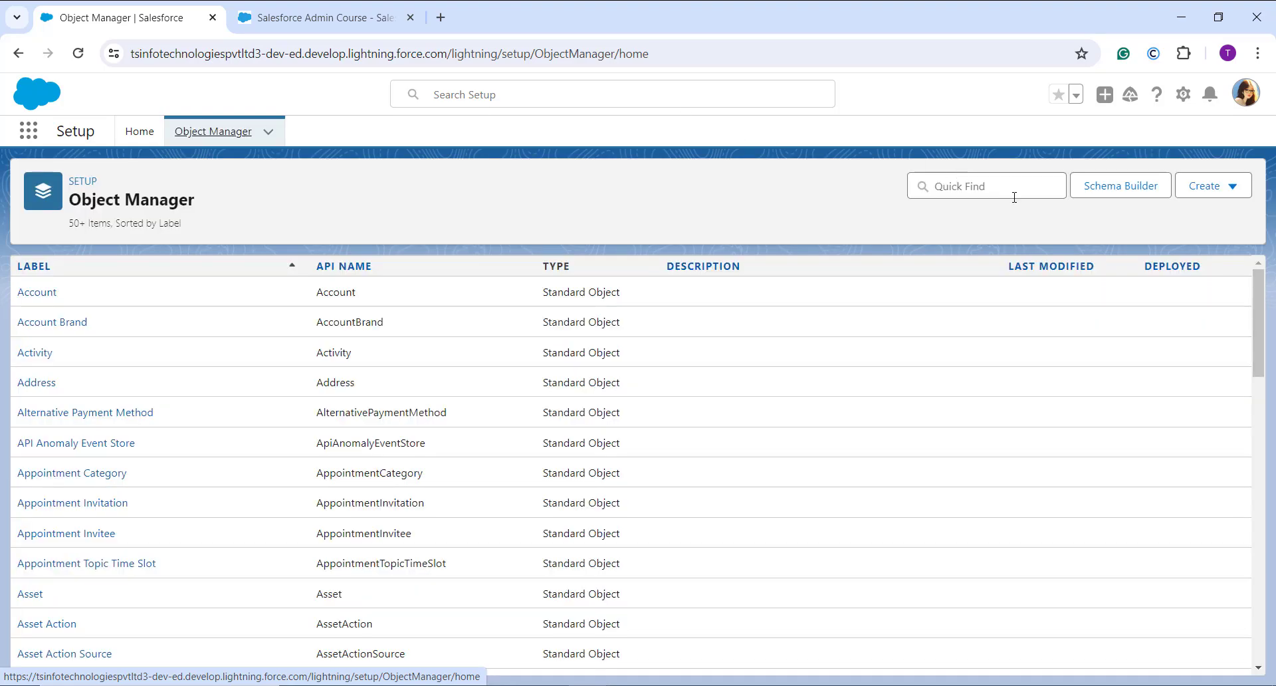
Step: Search the object list for "product" and open the standard Product object
click(1016, 191)
text(pr)
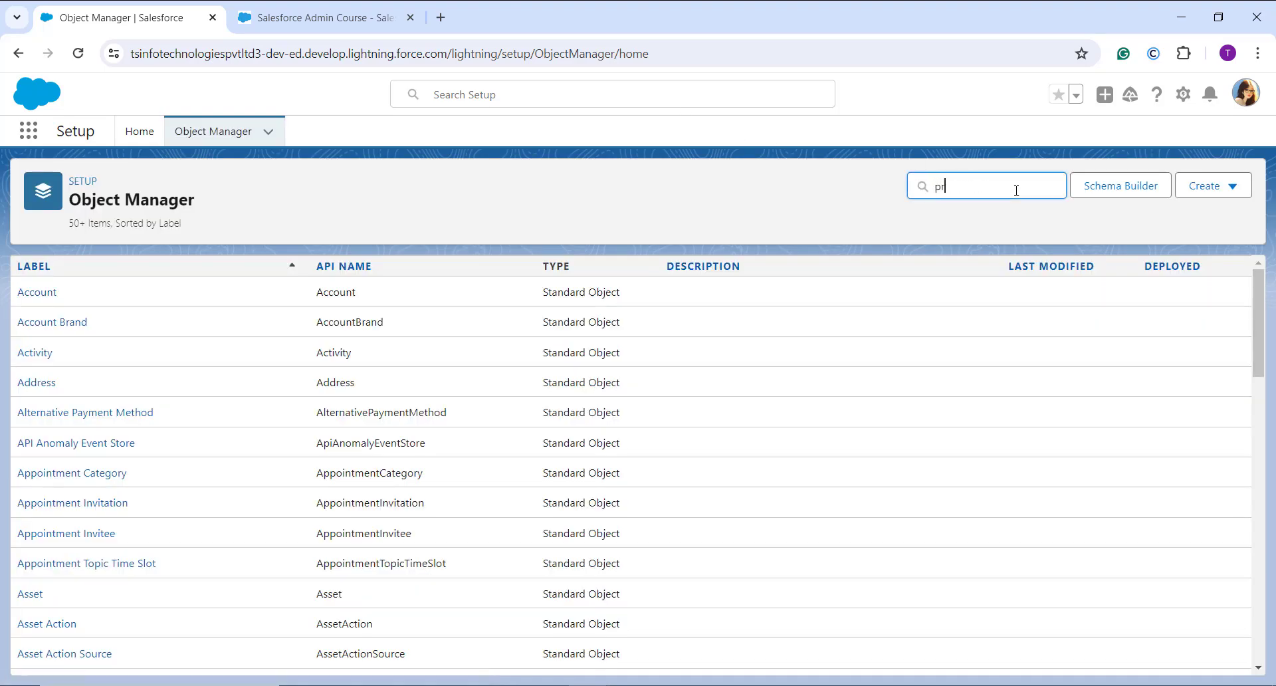
text(oduct)
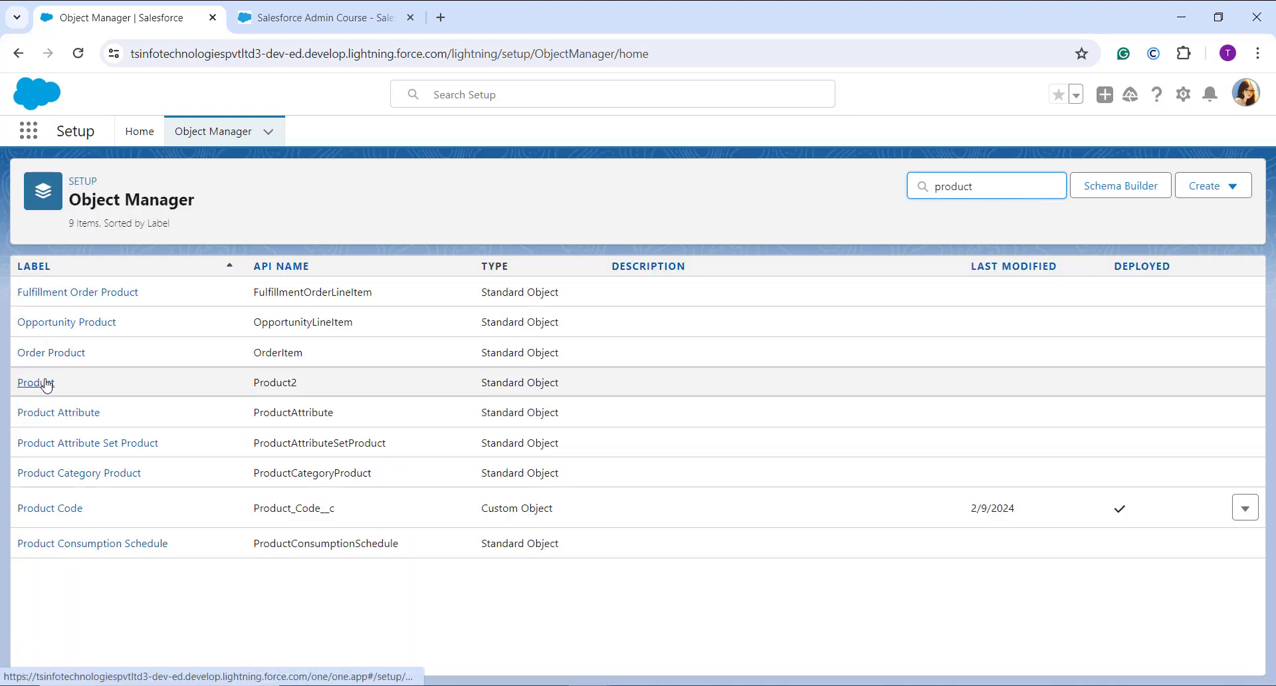
click(36, 383)
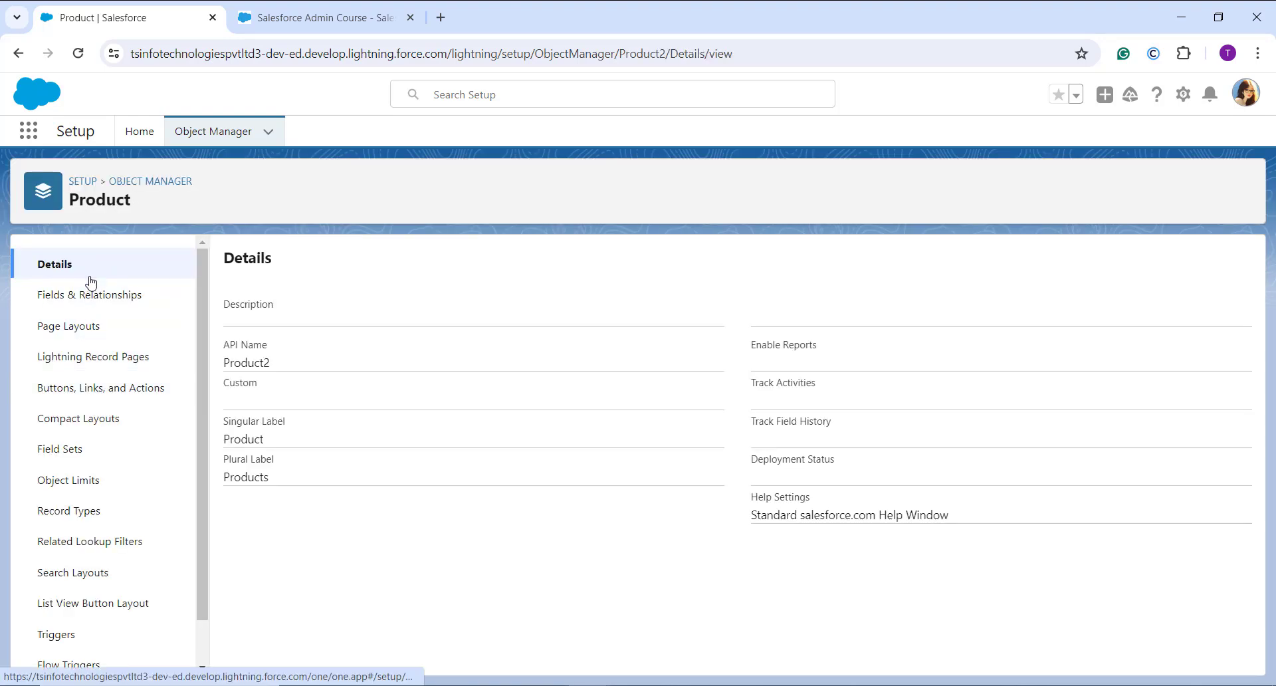
Step: Start a new custom field on the Product object with Formula as its data type
click(85, 297)
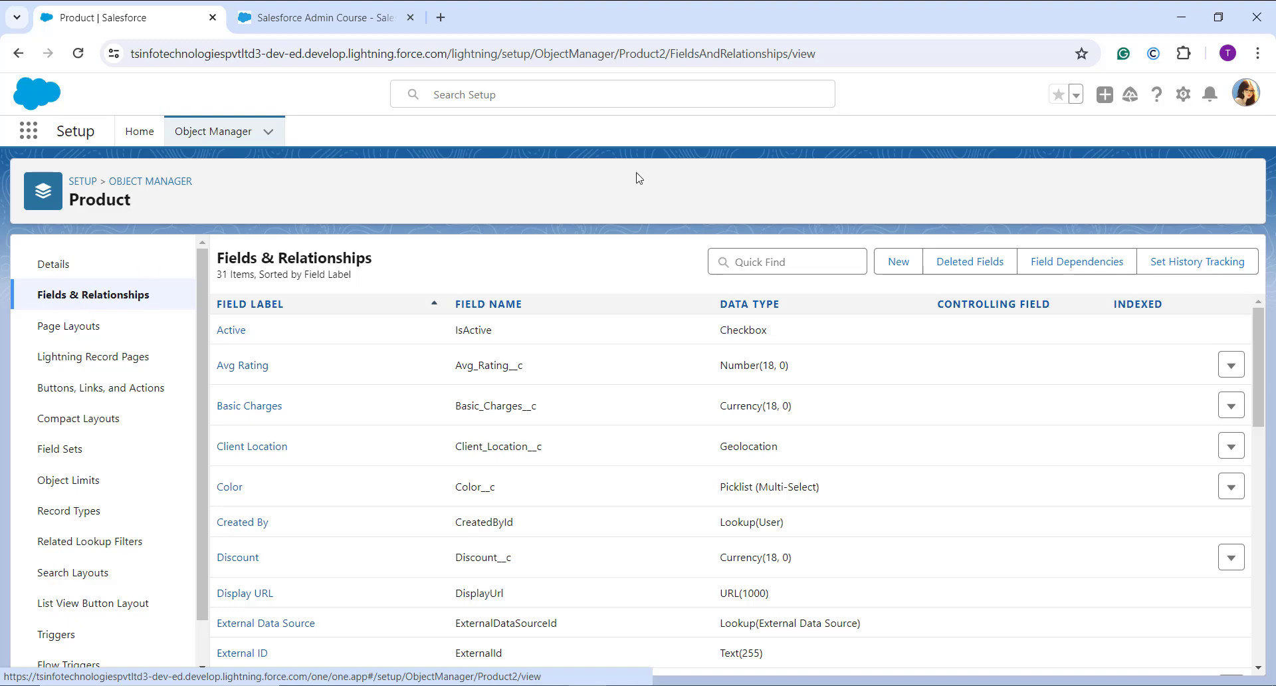
click(907, 262)
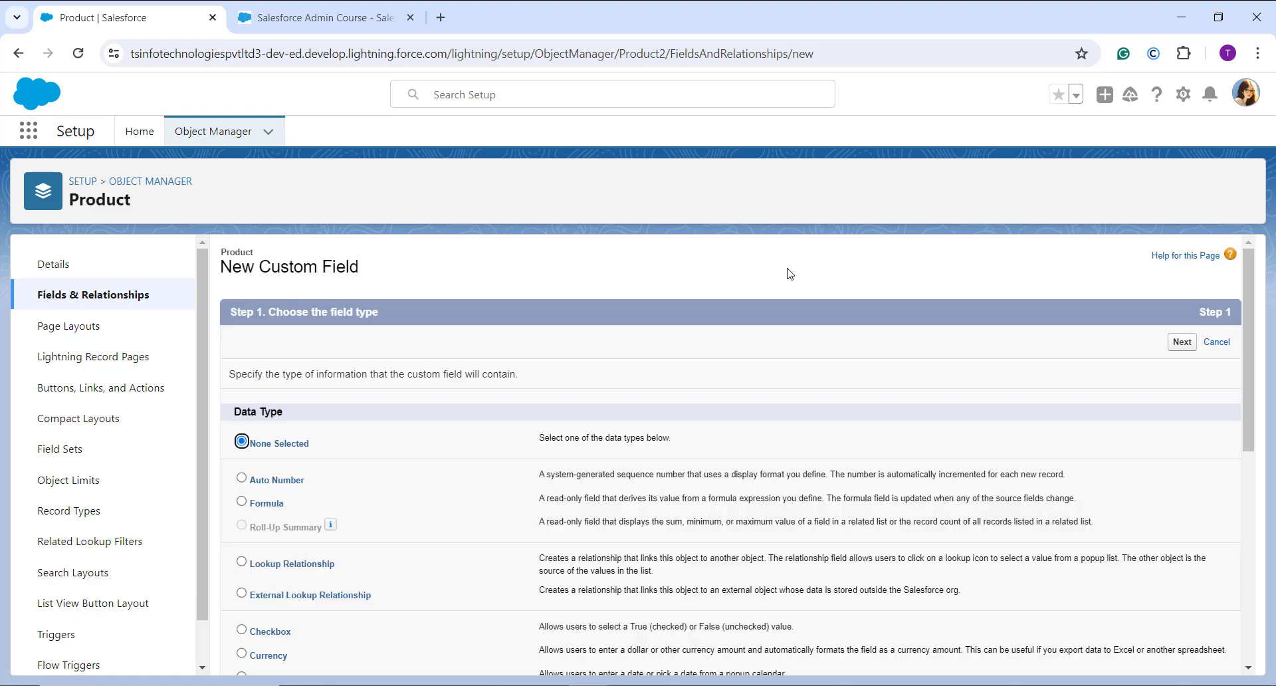
scroll(790, 273, down, 2)
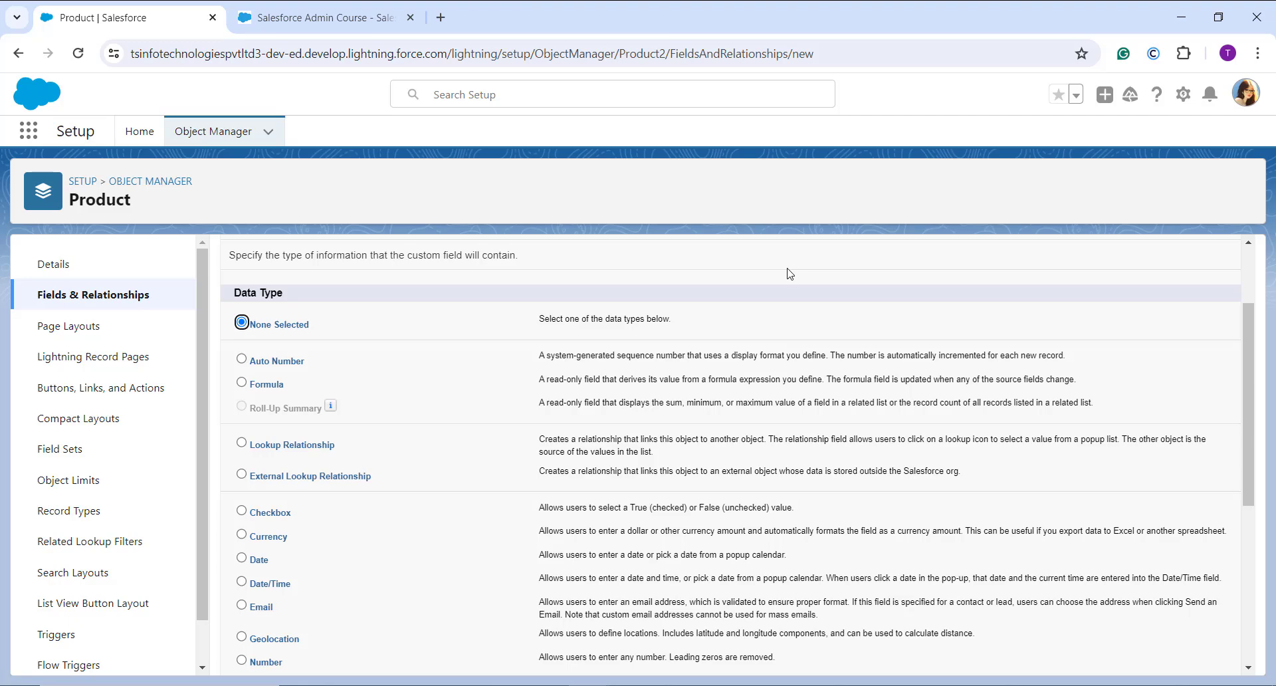
click(278, 386)
scroll(512, 409, up, 2)
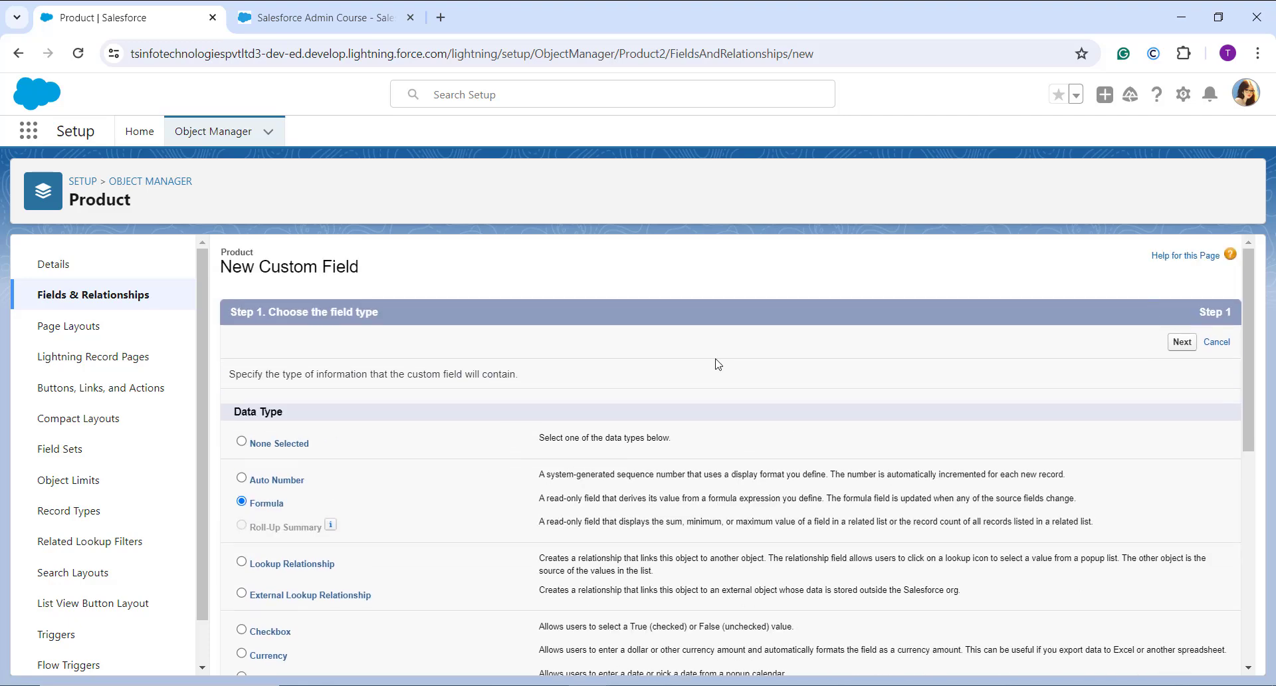
click(1182, 342)
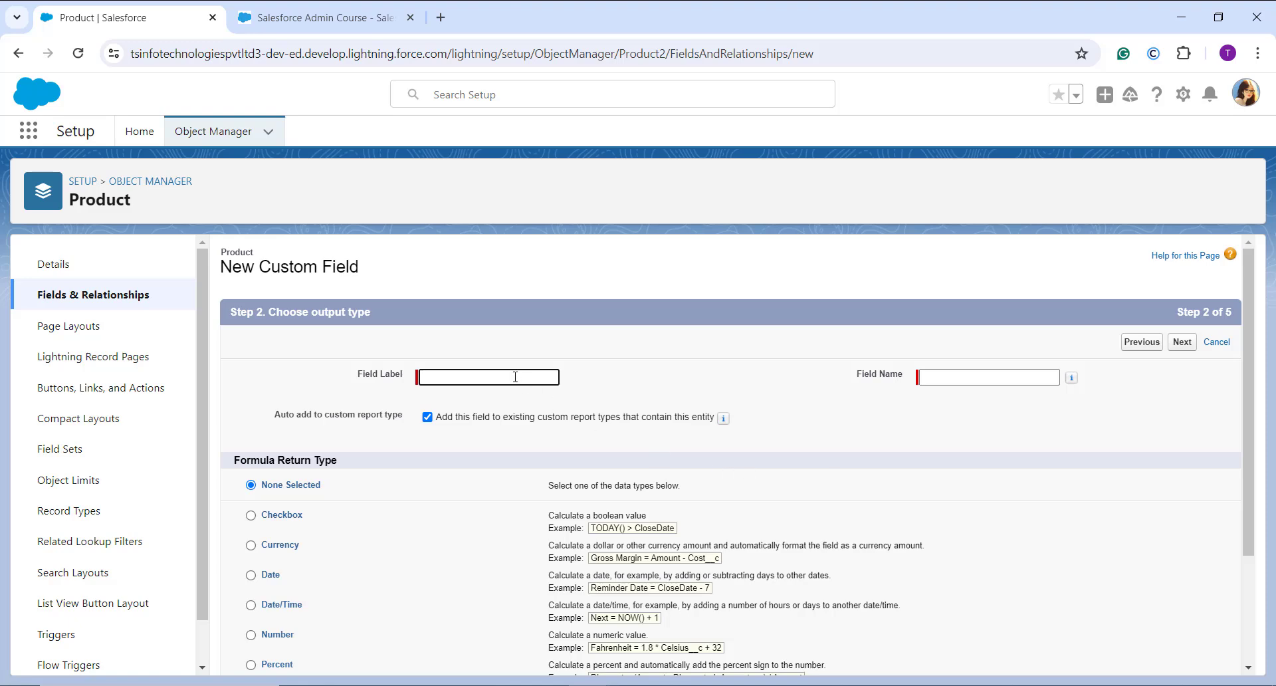
Step: Label the formula field "product dimensions" with the field name product_dimensions, and choose Number as its return type
text(product )
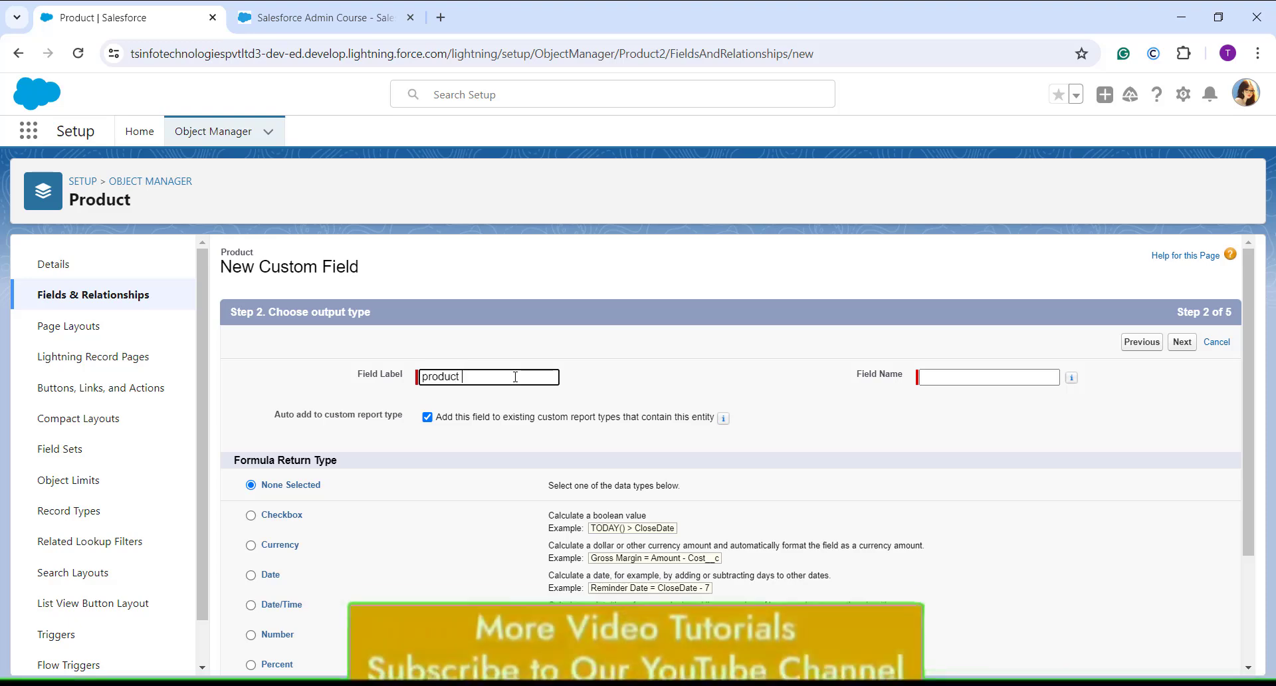
text(dimensions)
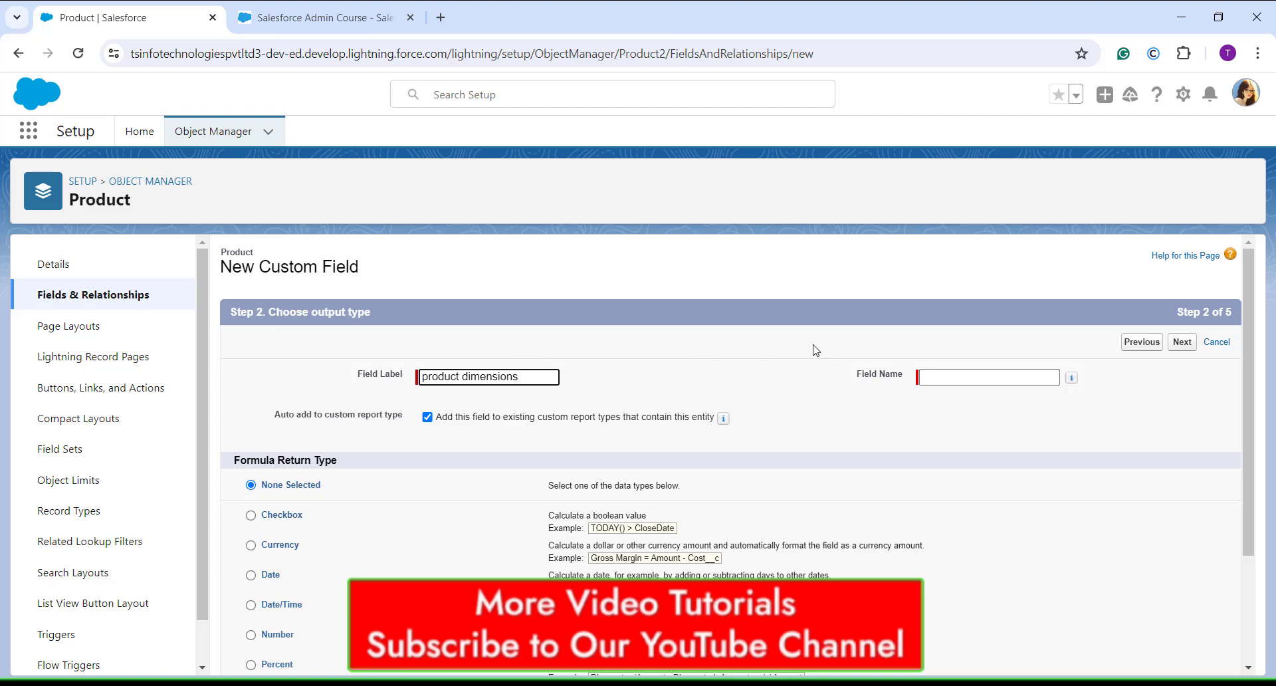
click(970, 379)
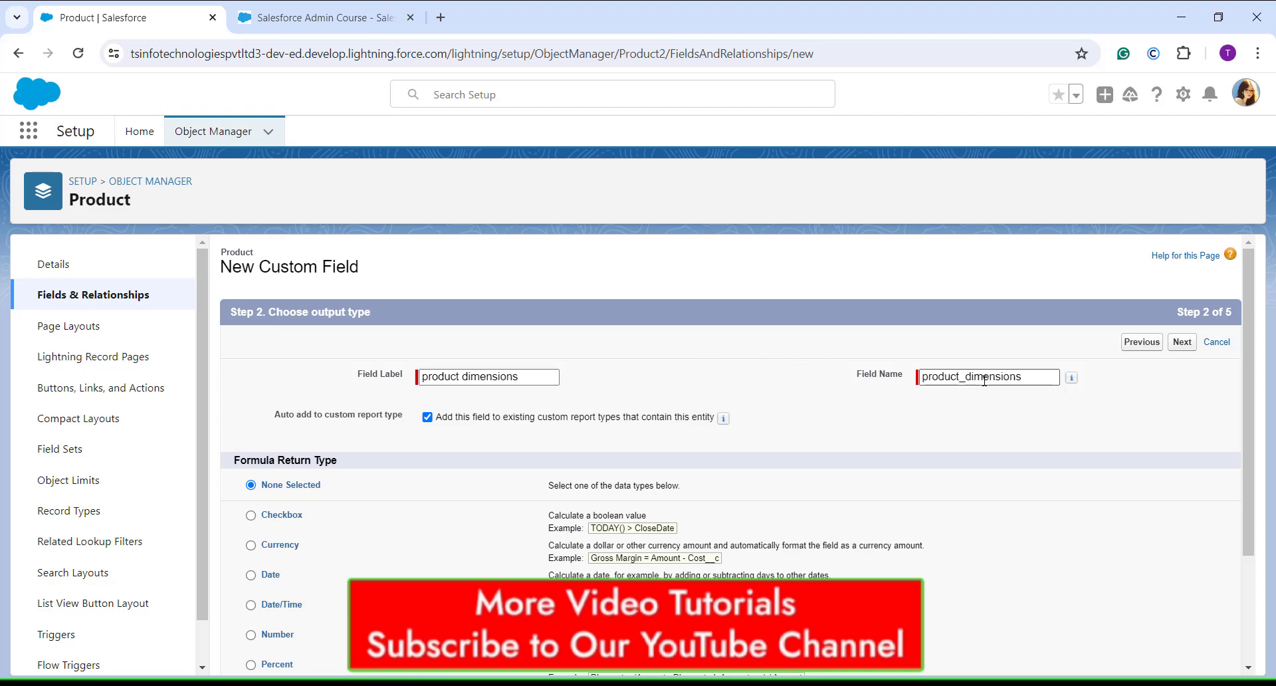
scroll(989, 369, down, 1)
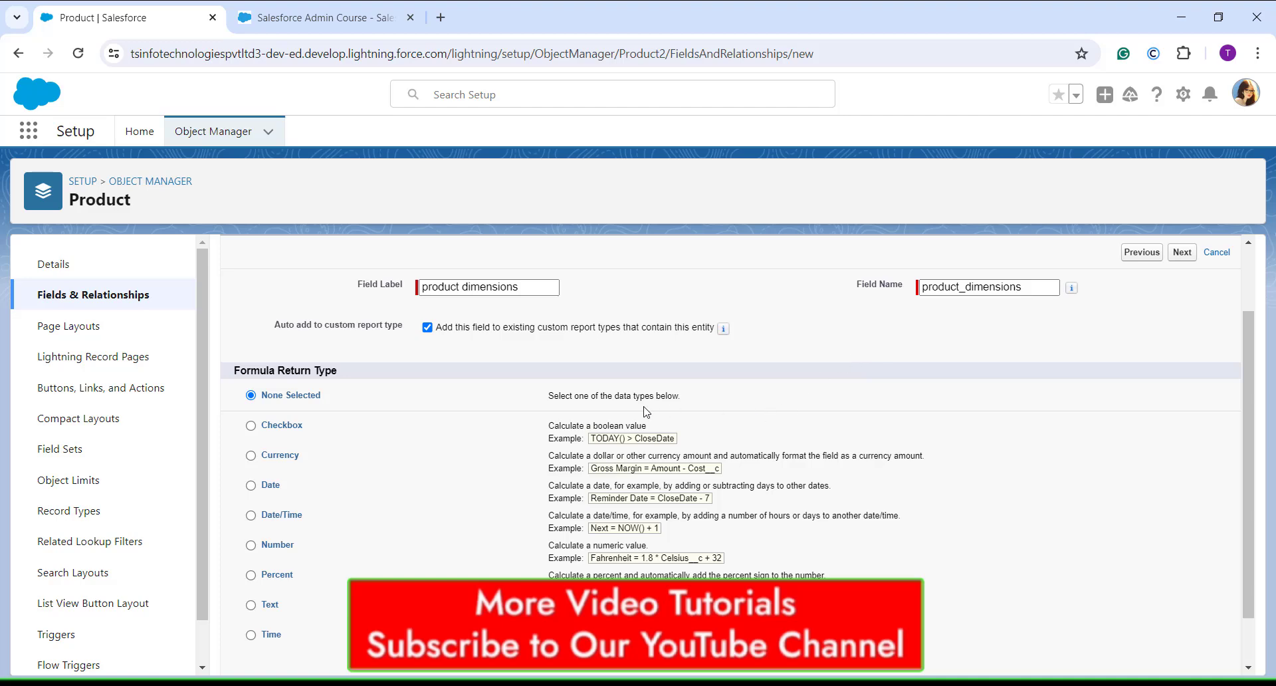
scroll(646, 412, down, 1)
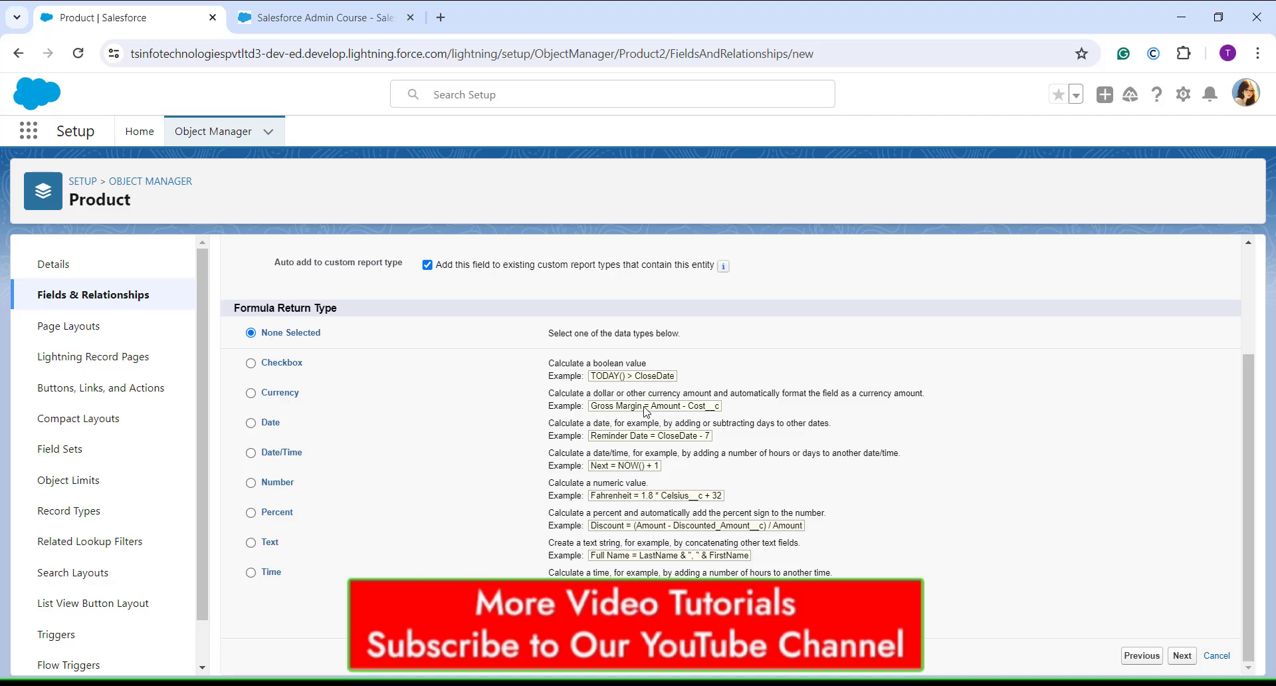
click(265, 485)
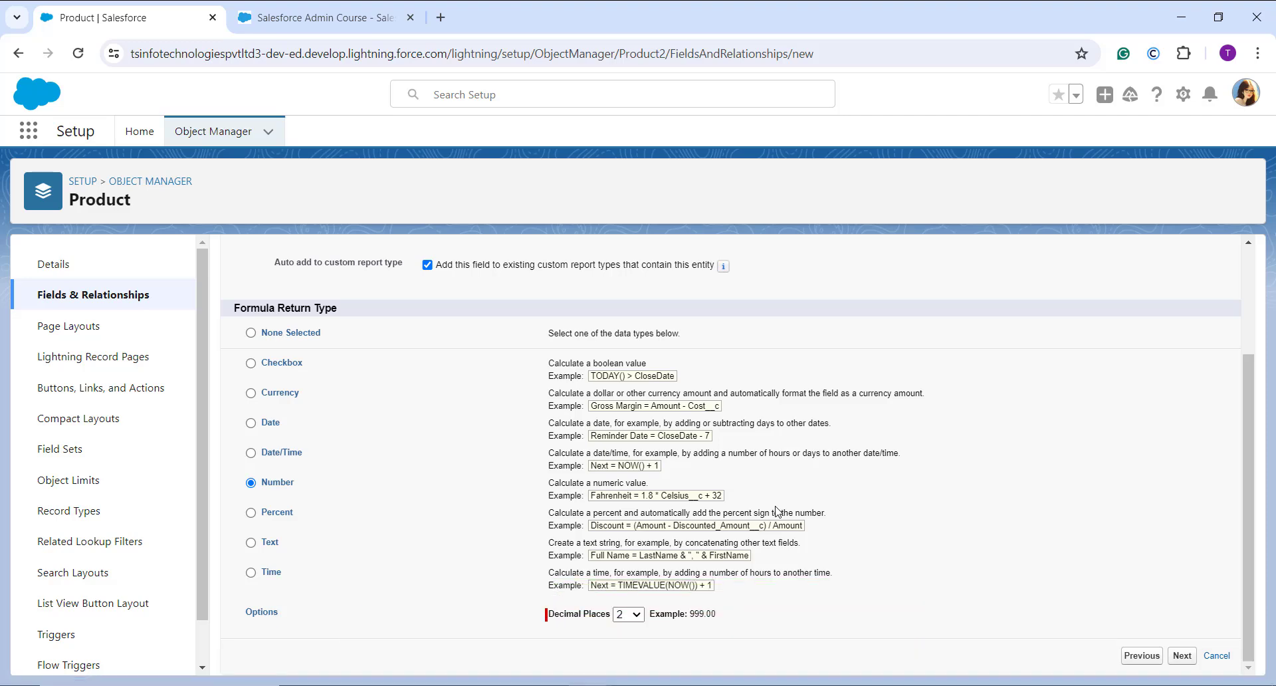
Step: Accept the Number output type with two decimal places and proceed to the formula entry for the product dimensions field
scroll(1192, 371, up, 3)
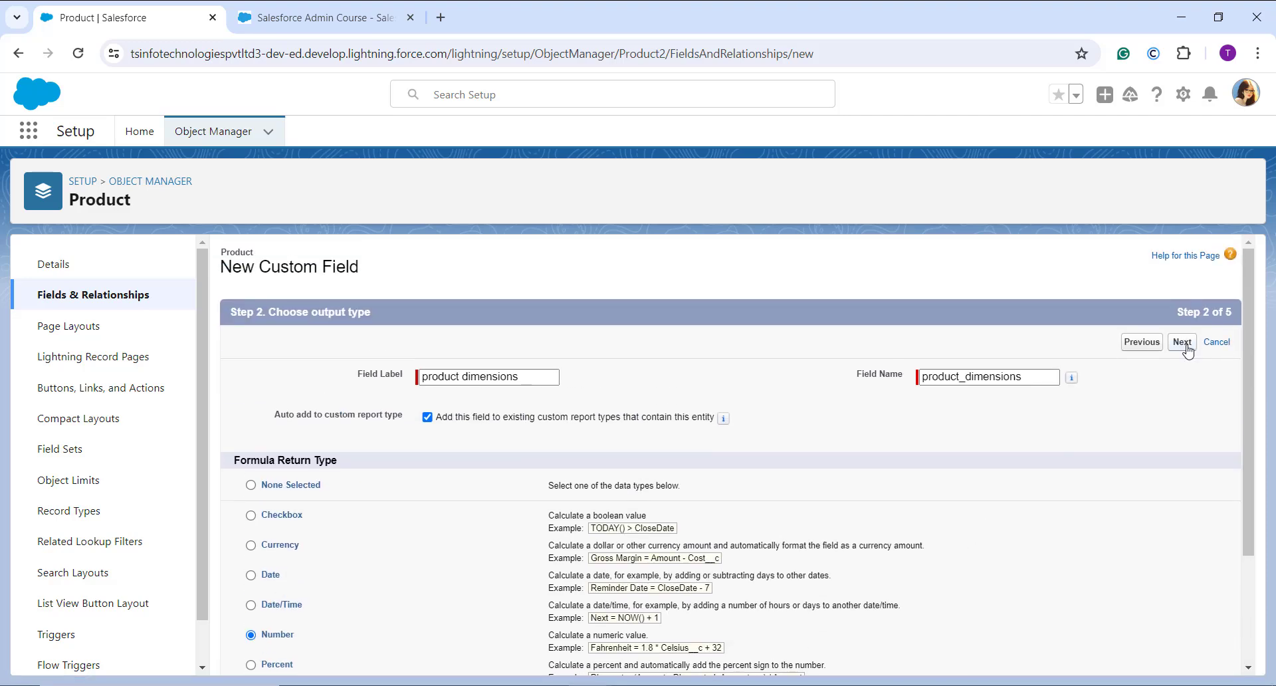
click(1182, 342)
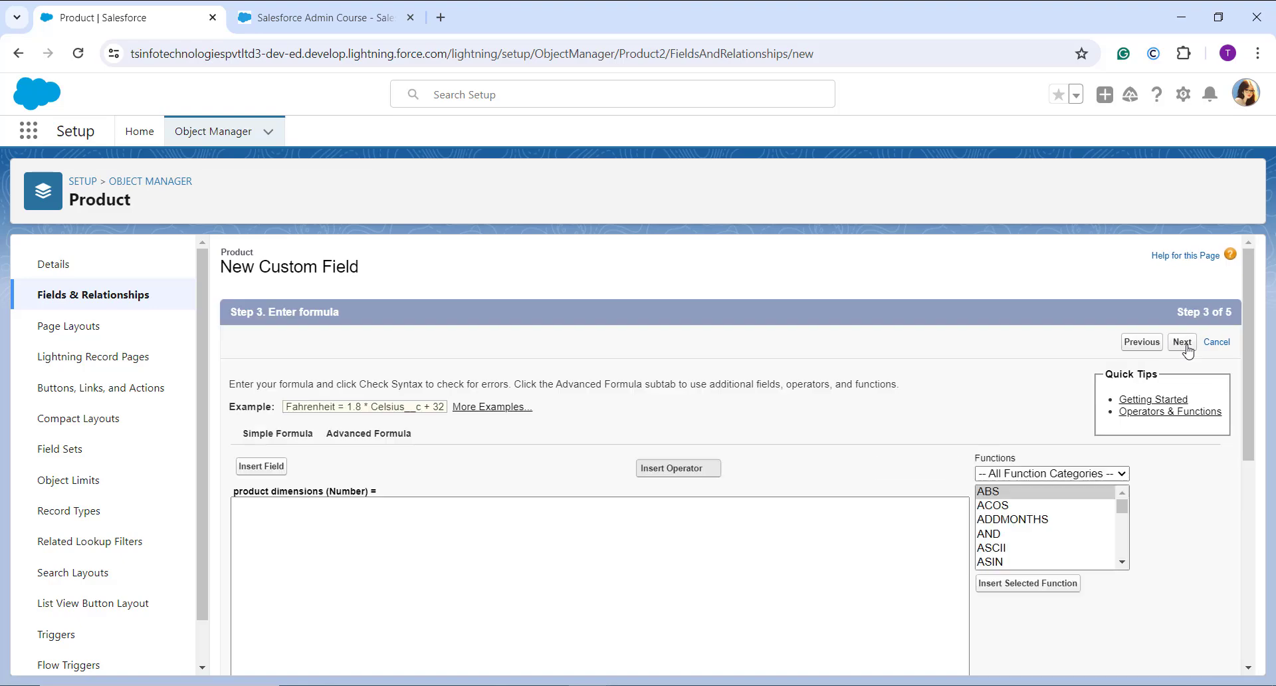
scroll(716, 412, down, 3)
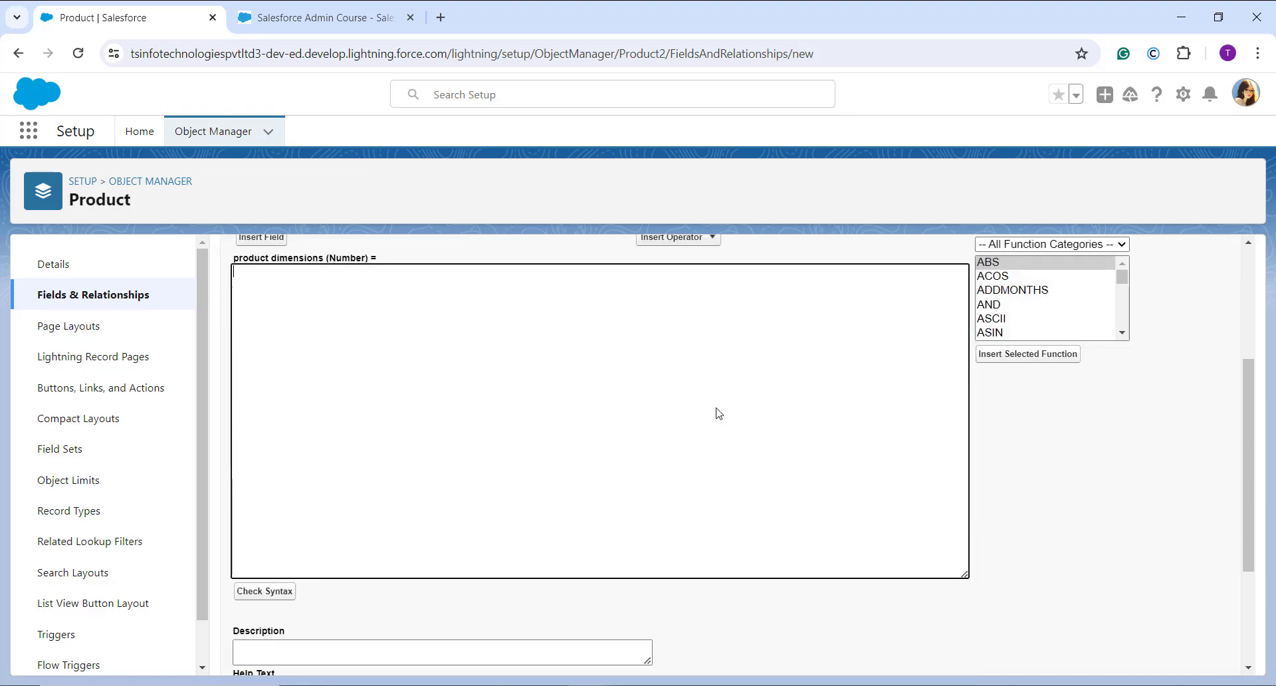
scroll(718, 406, up, 2)
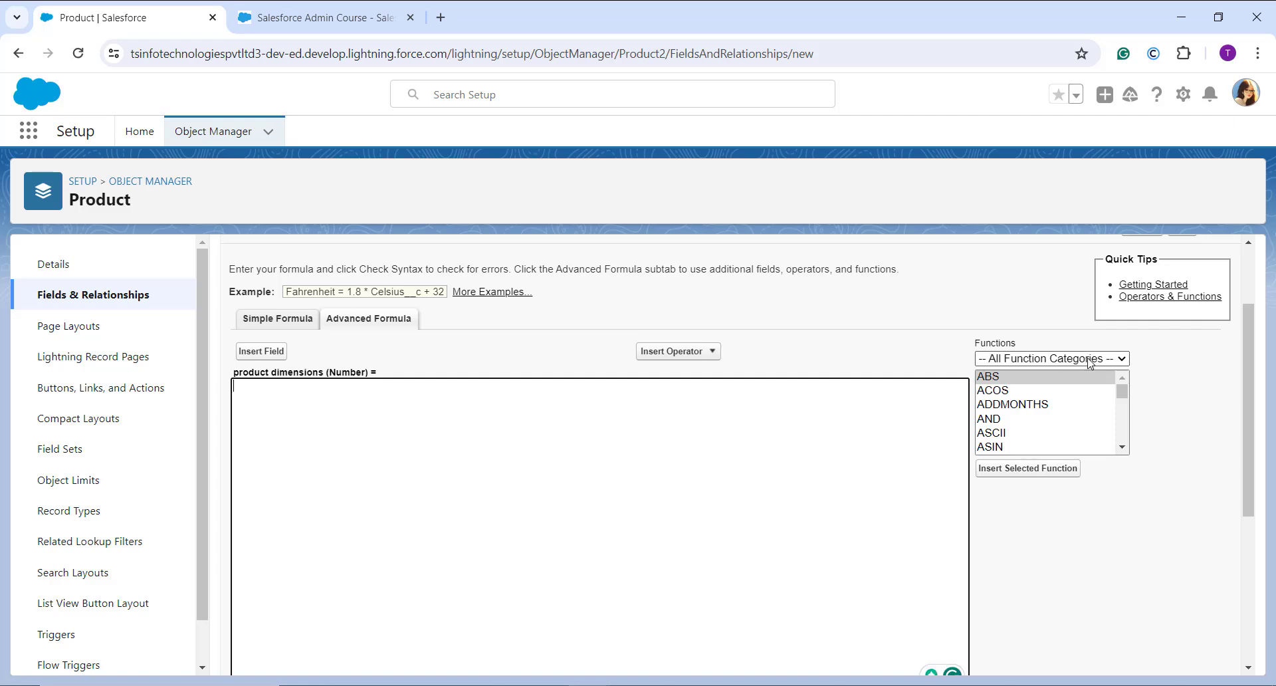
Step: Filter the formula functions to the Math category and insert the PI function into the formula
click(1122, 360)
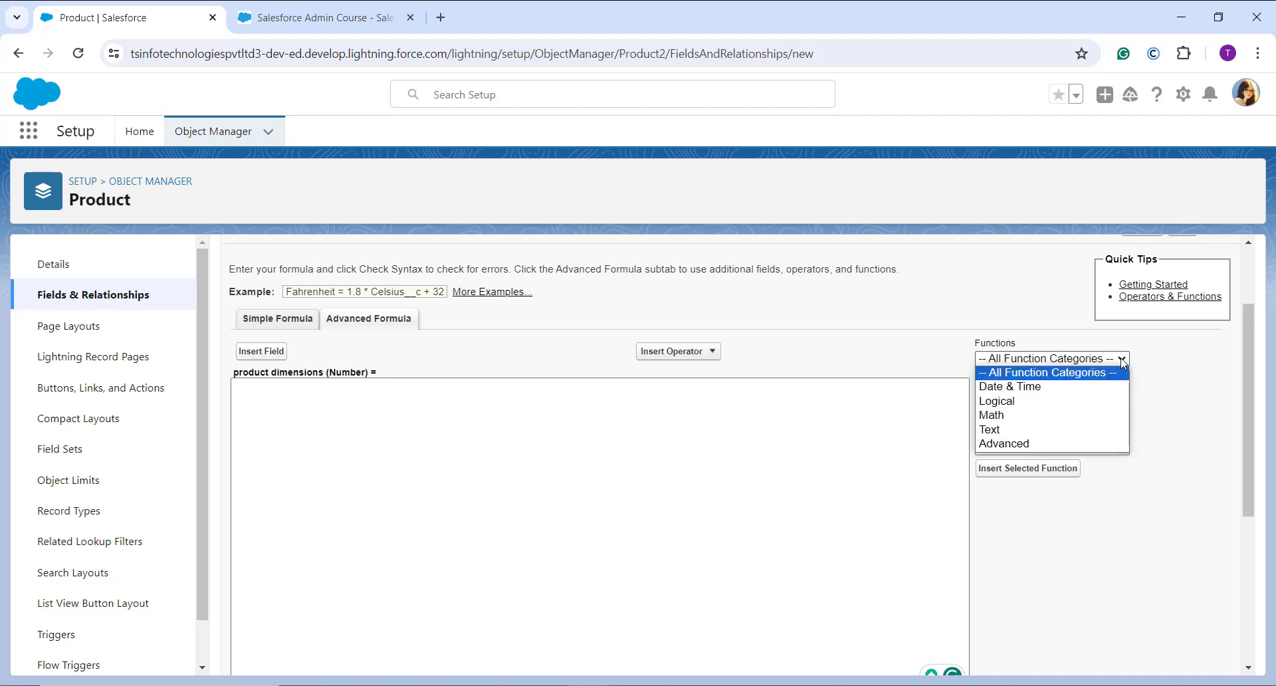
click(1047, 417)
scroll(1047, 419, down, 3)
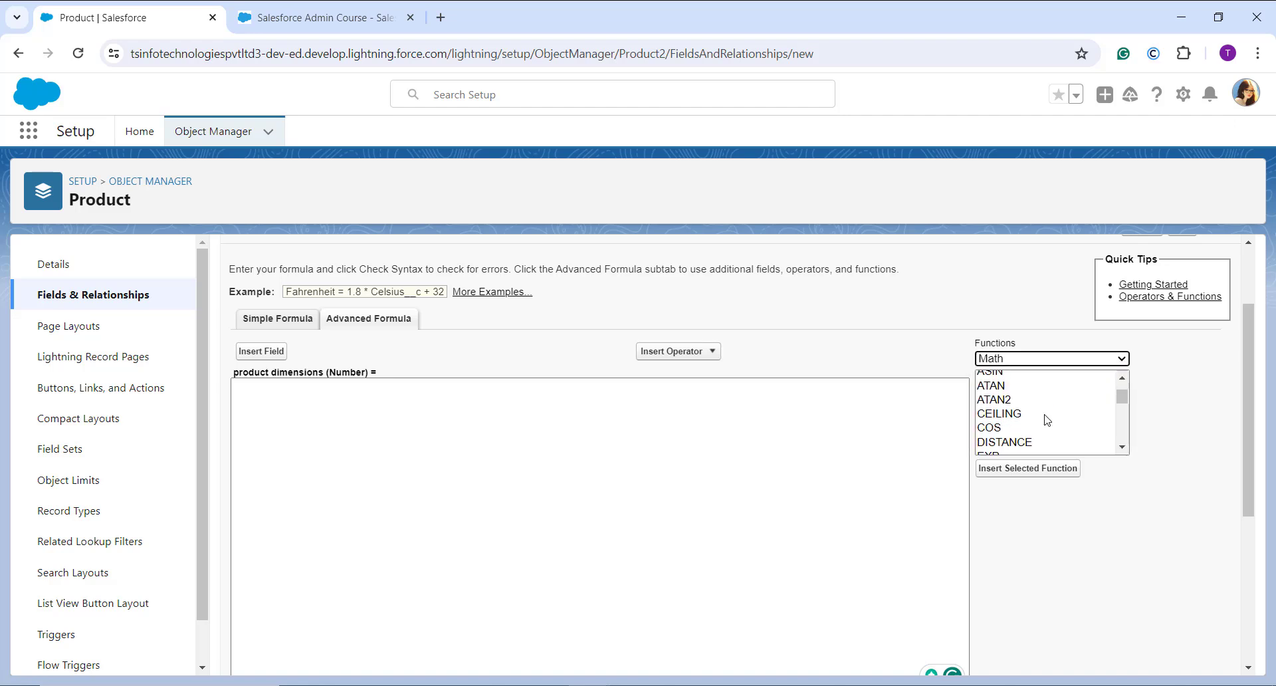
scroll(1047, 420, down, 3)
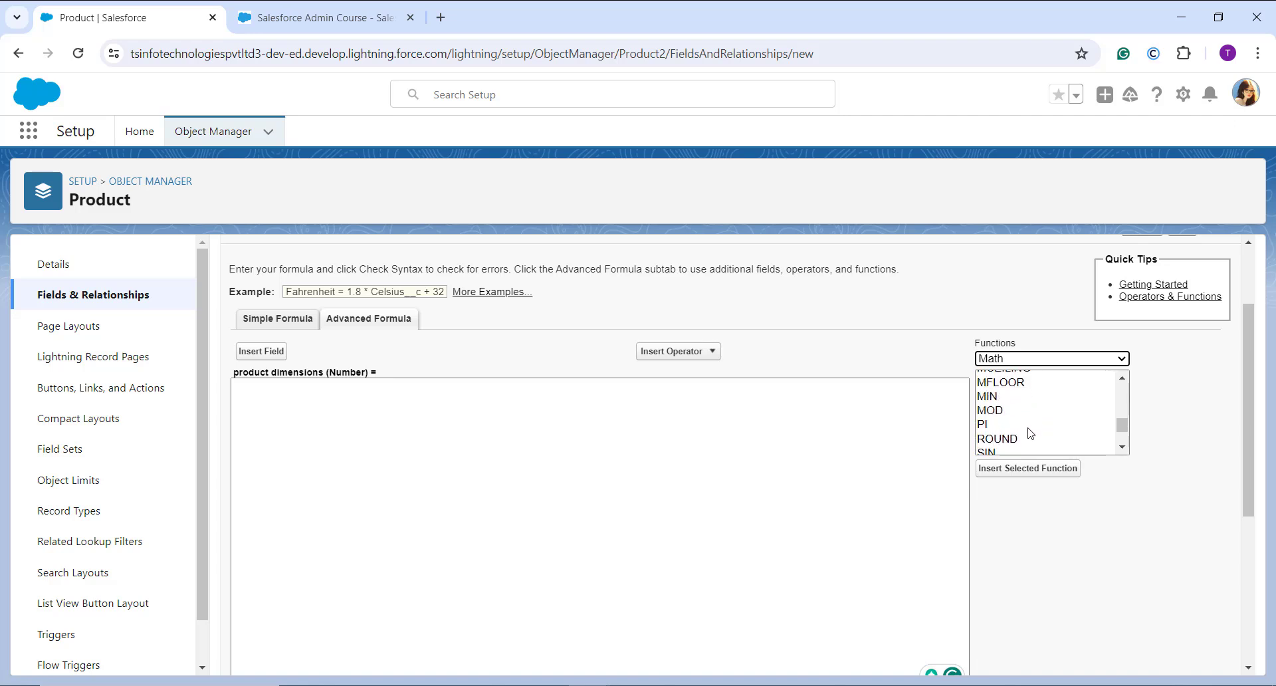
click(987, 430)
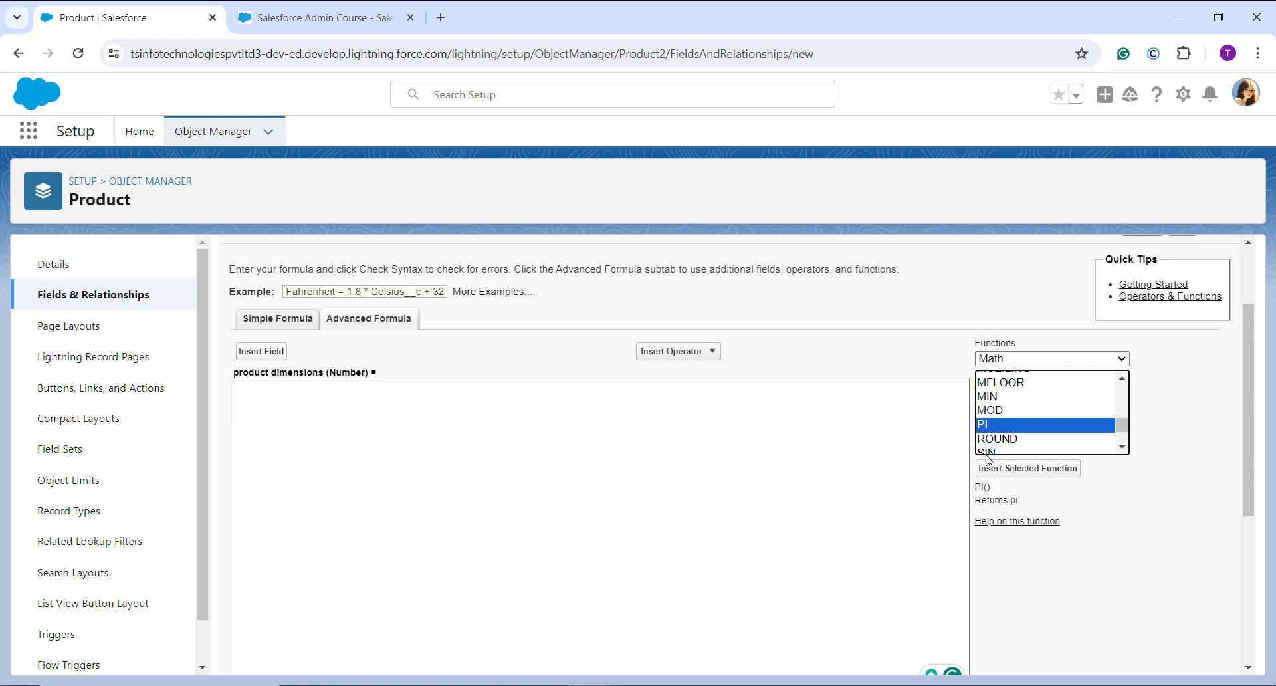
click(1037, 469)
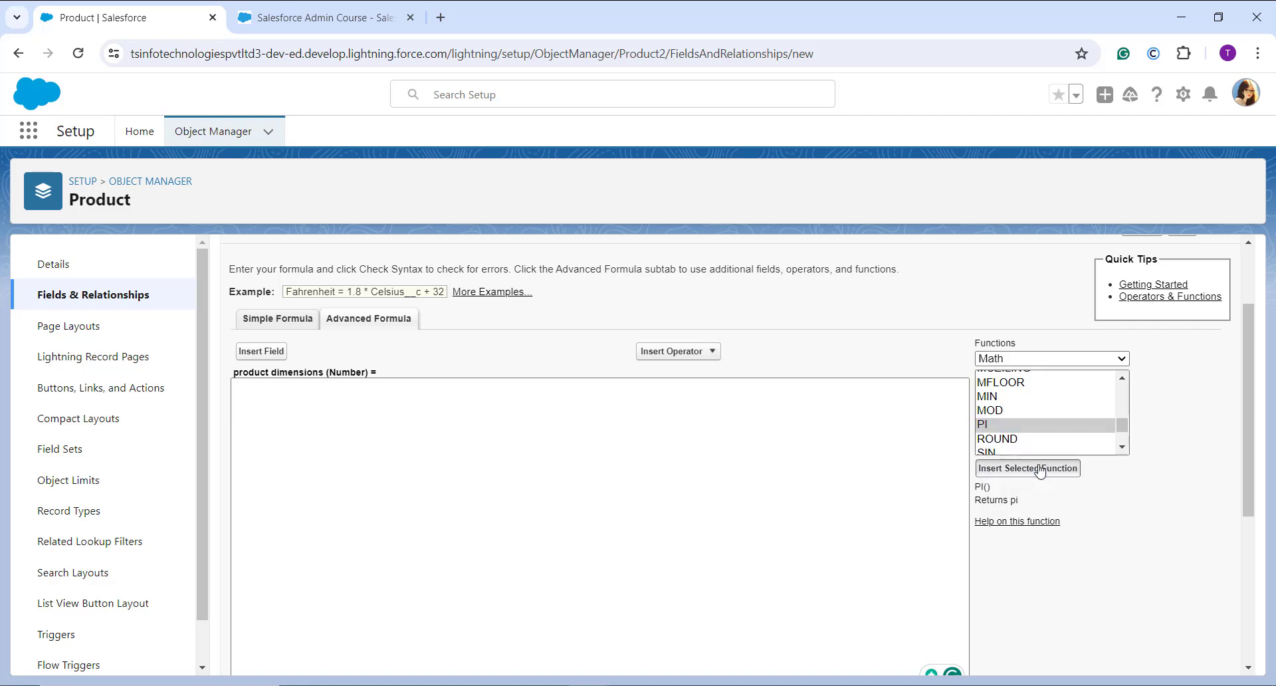
scroll(400, 415, down, 1)
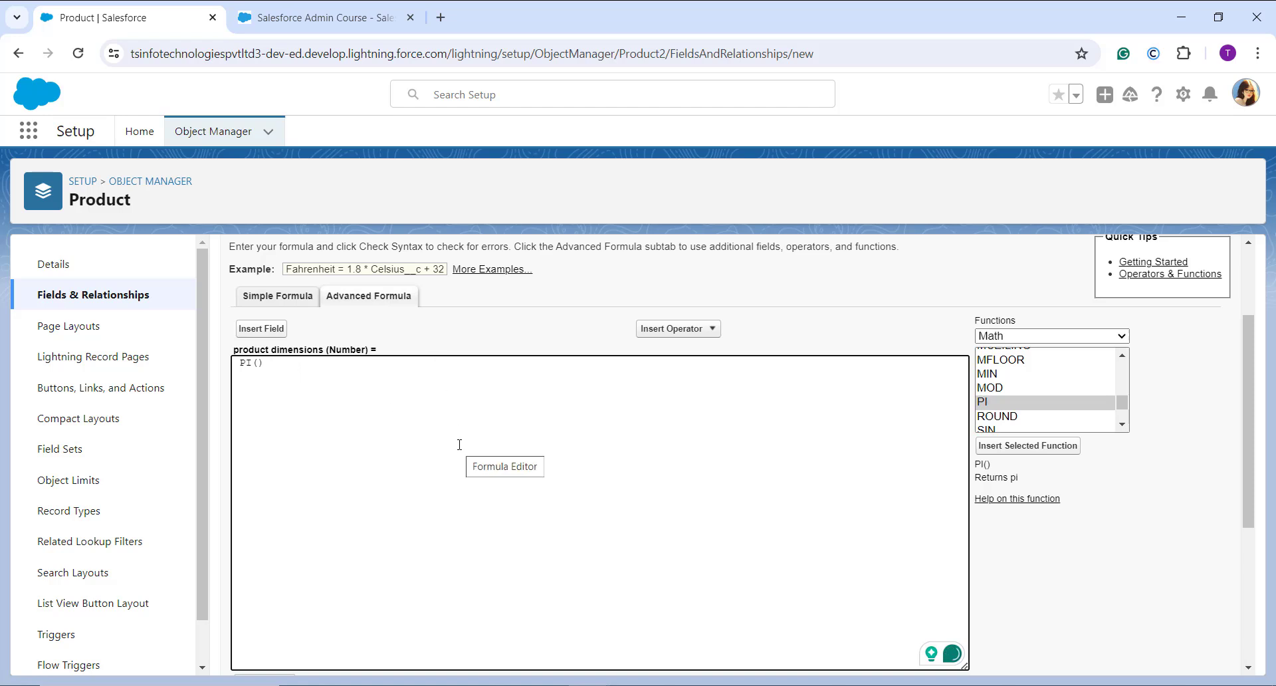
click(258, 332)
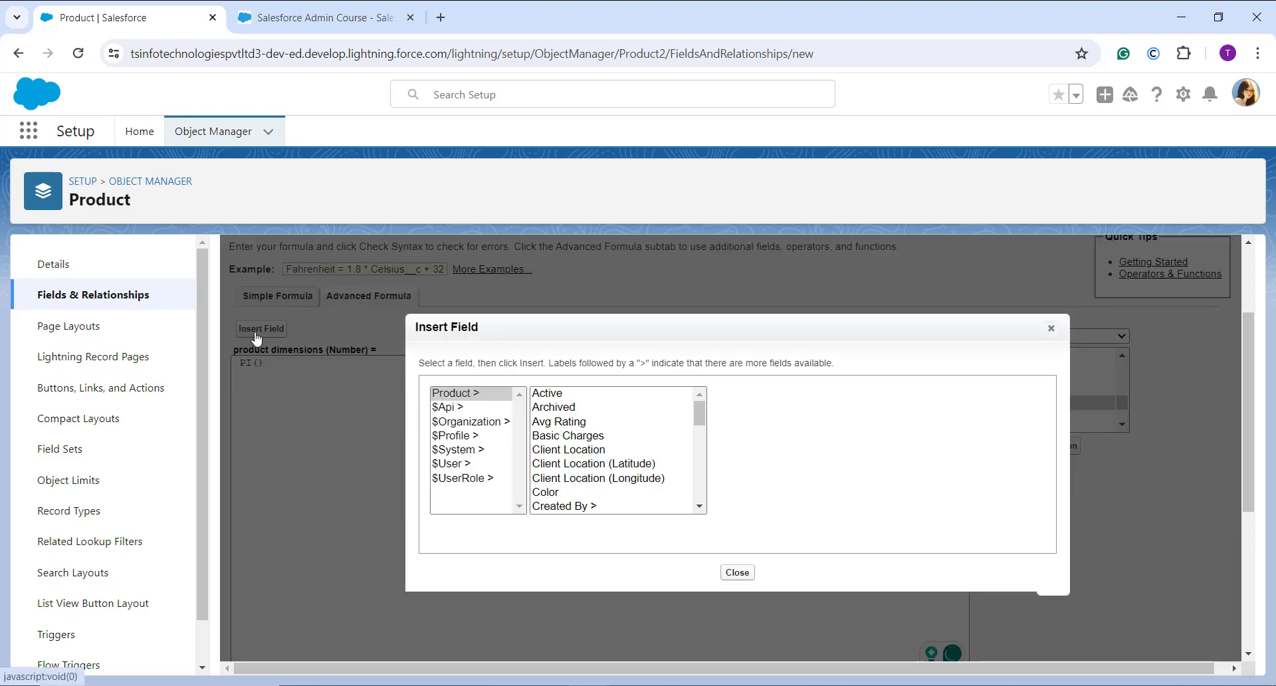
click(1051, 330)
click(699, 330)
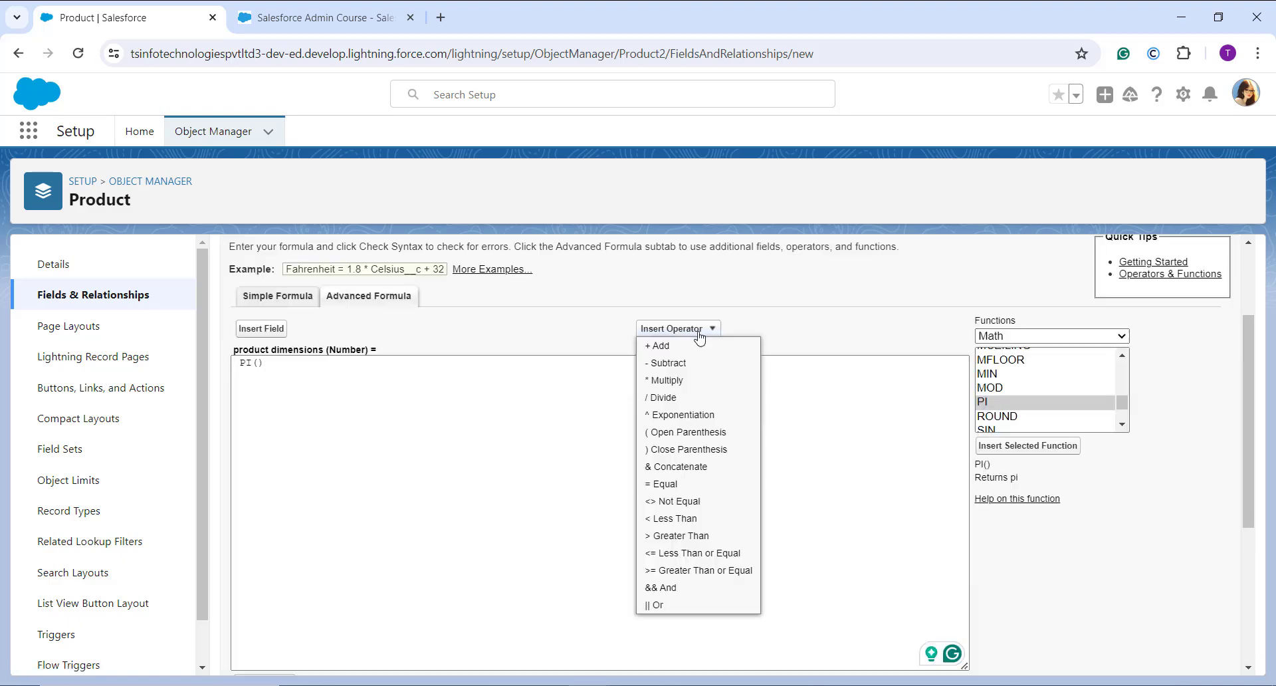
click(843, 429)
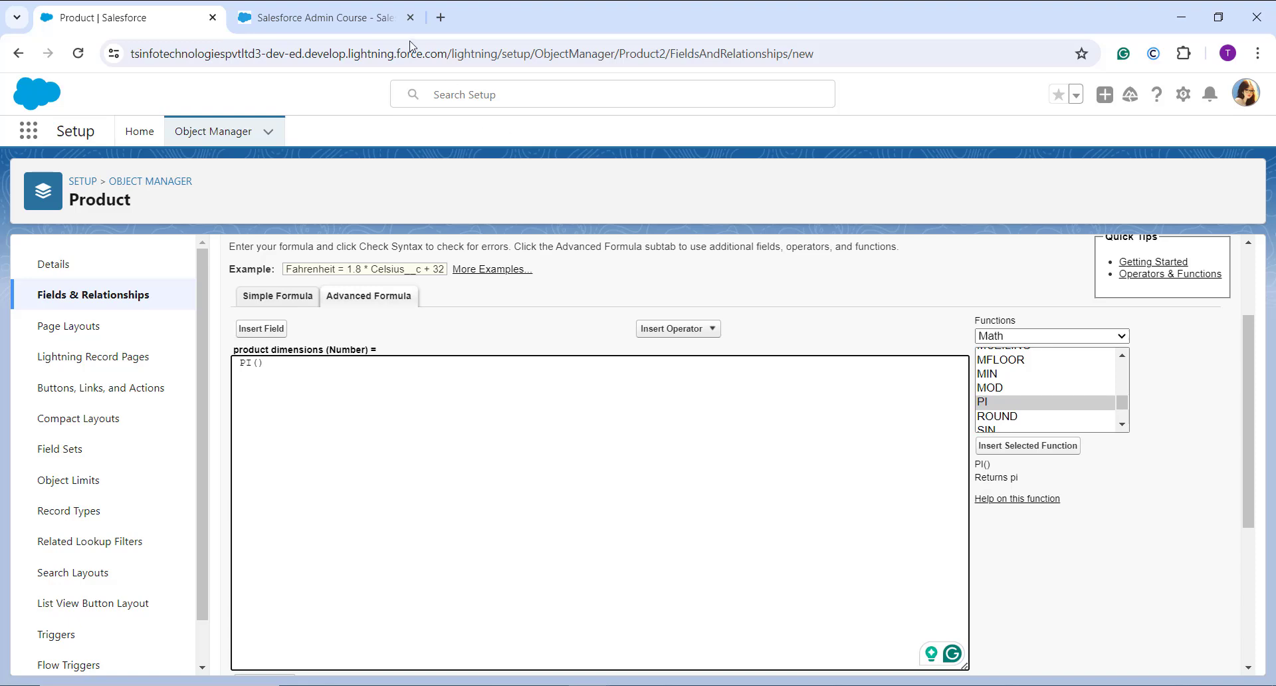
Step: Replace the formula with PI() * (Radius__c ^ 2) * Height__c and check its syntax
key(ctrl+a)
text(PI() * (Radius__c ^ 2) * Height__c)
scroll(452, 346, down, 2)
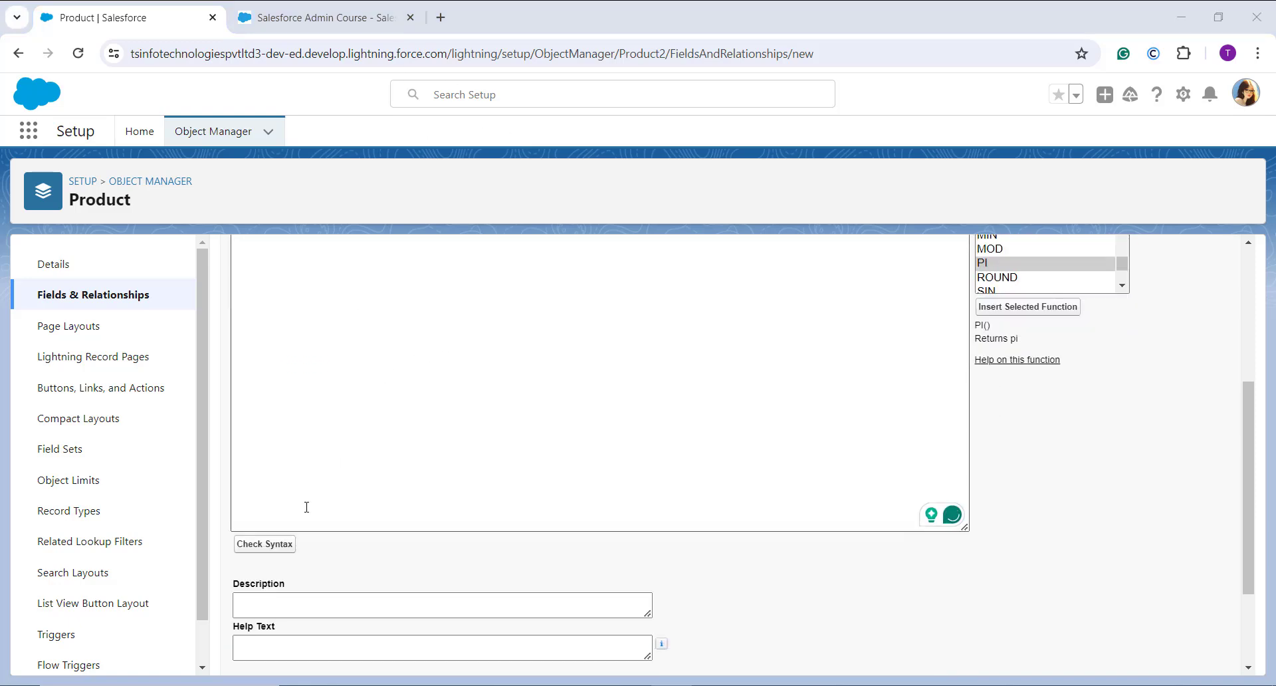
click(279, 542)
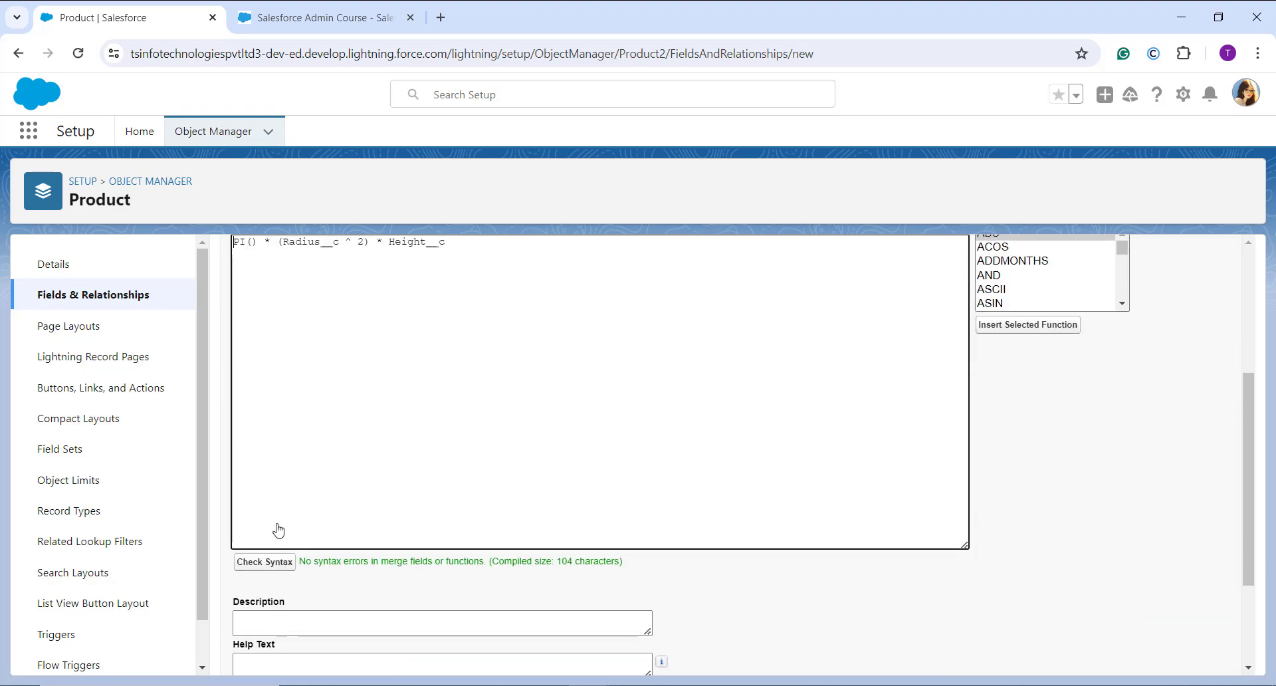
scroll(279, 530, down, 2)
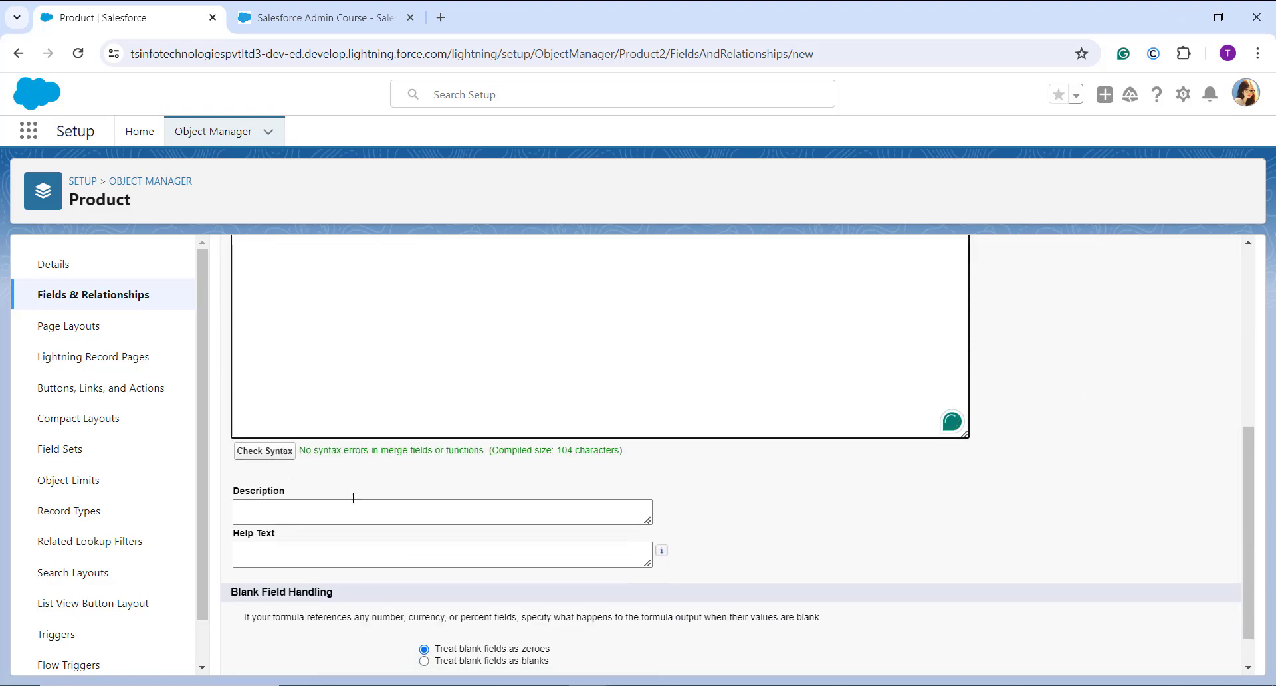
Step: Keep the default field-level security and the Product Layout assignment, and save the new formula field
scroll(353, 499, up, 5)
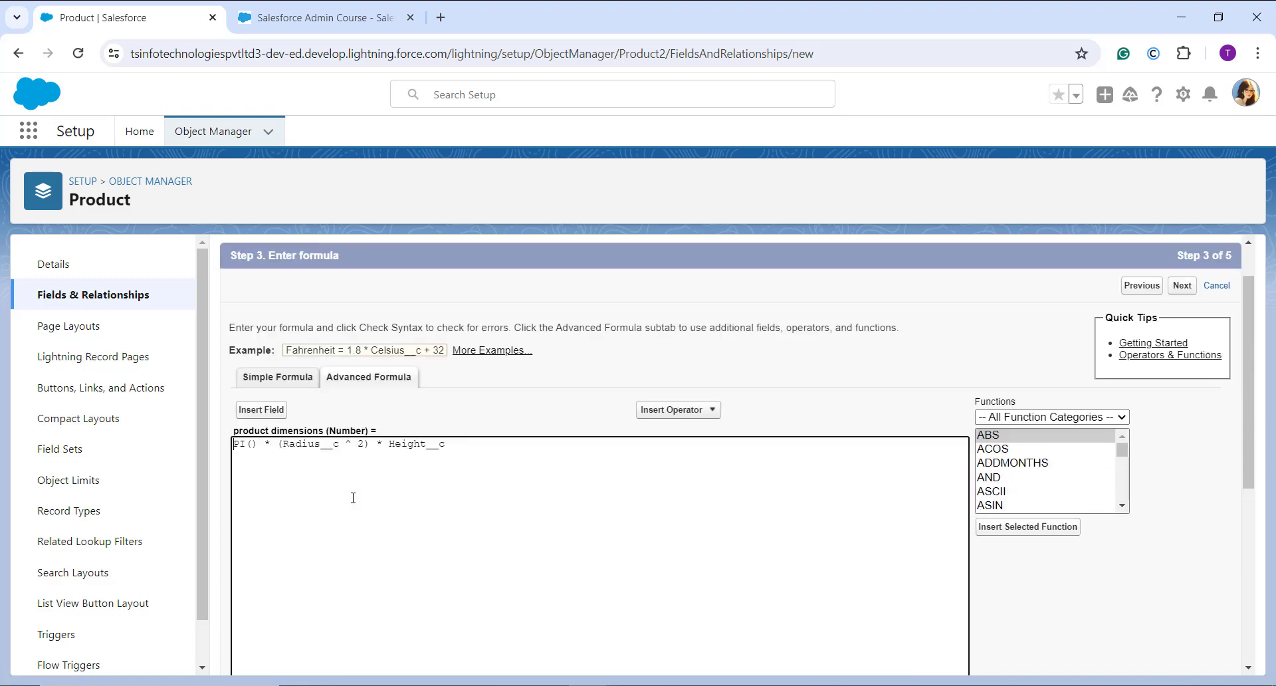
click(1183, 345)
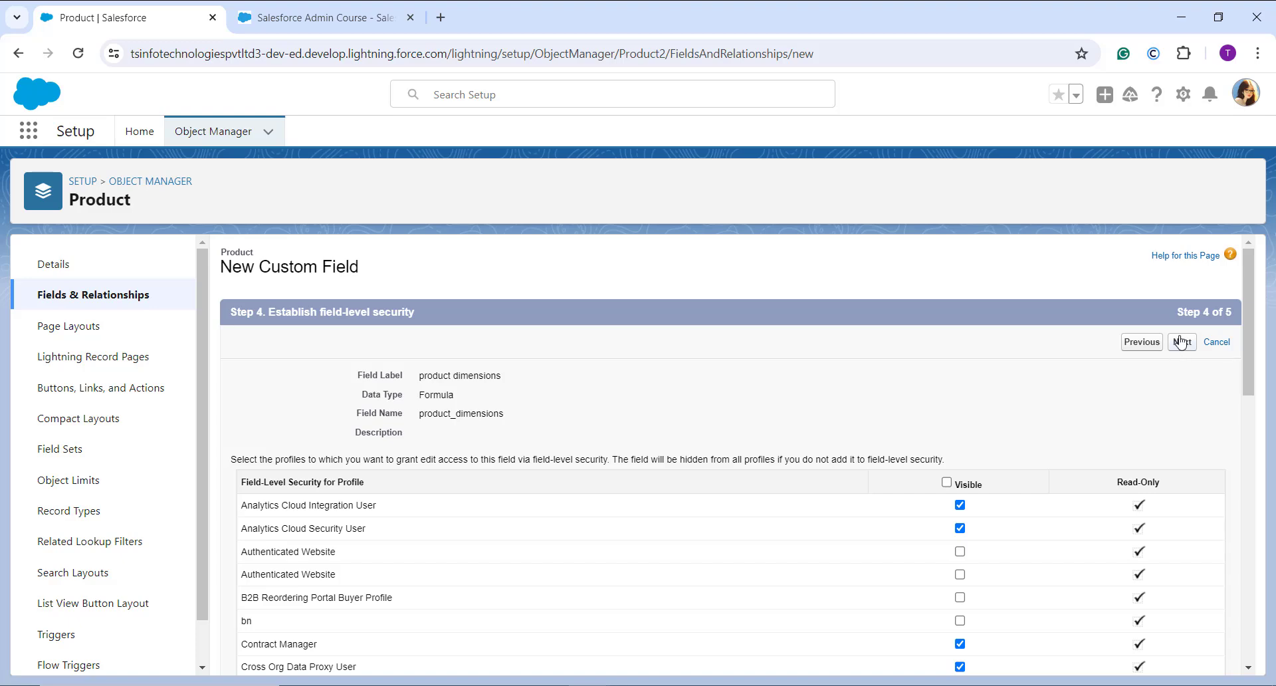
click(1181, 342)
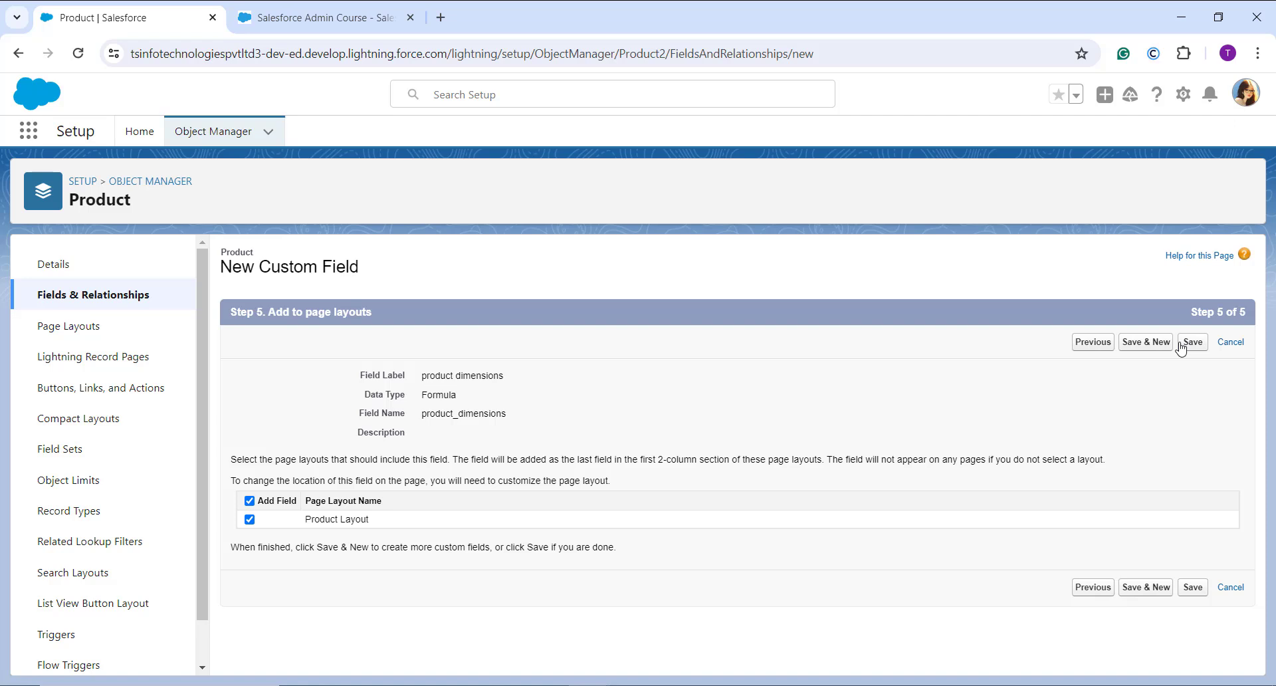
click(1197, 346)
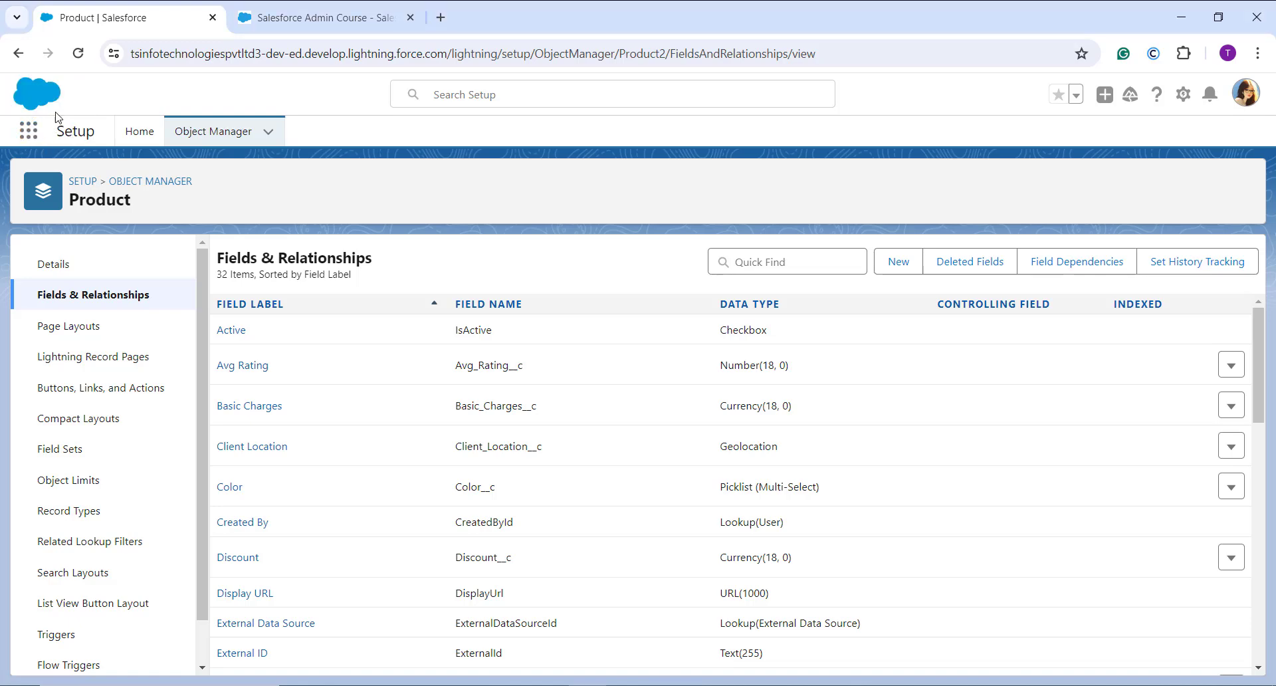
Step: Search the available apps and items for "pro" and open the Products list
click(28, 131)
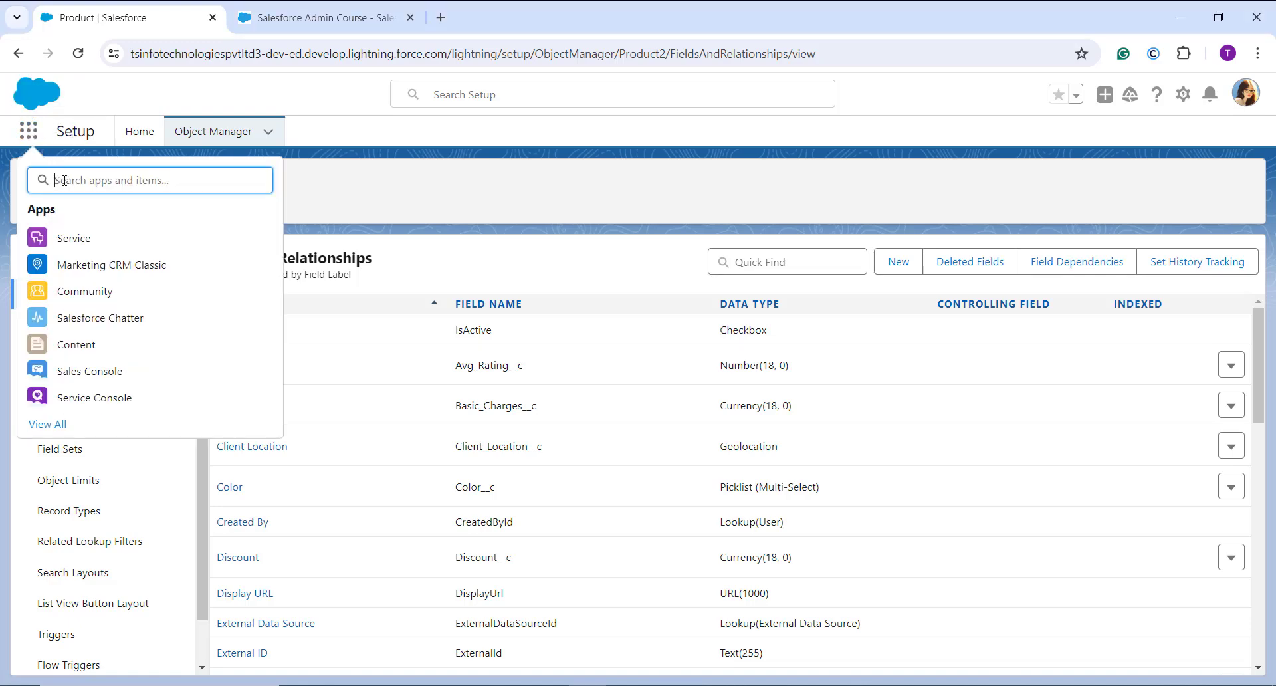
text(pro)
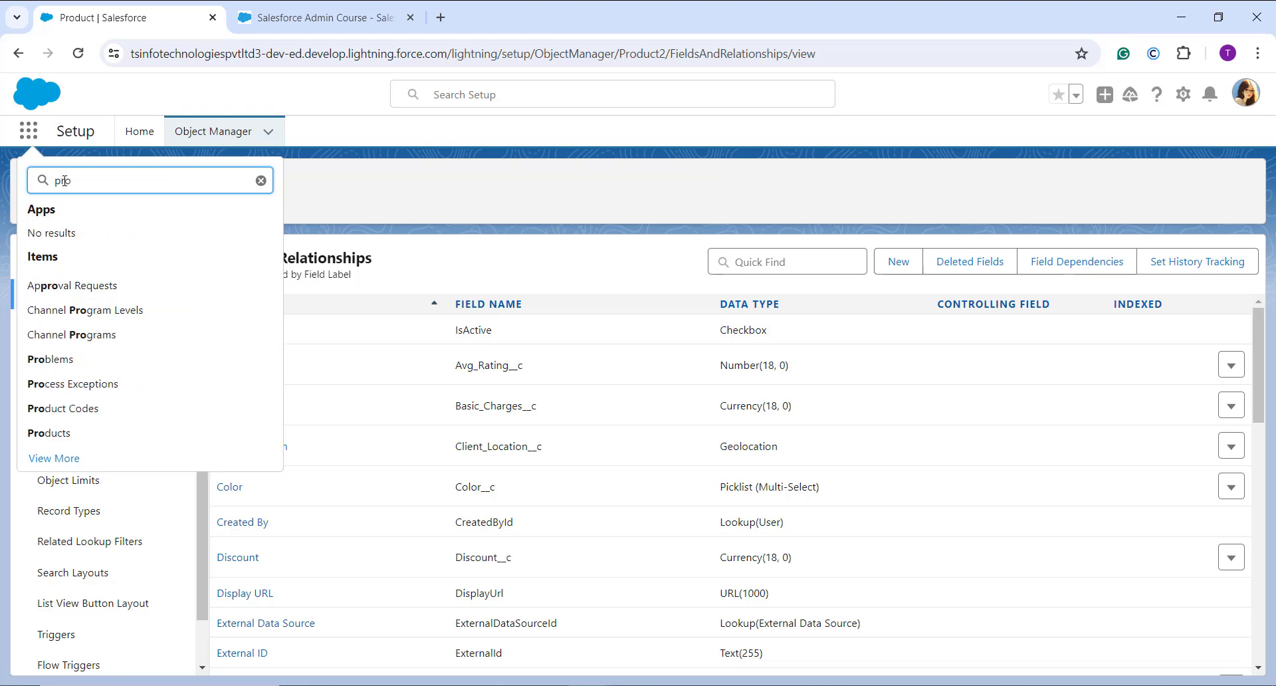
click(61, 433)
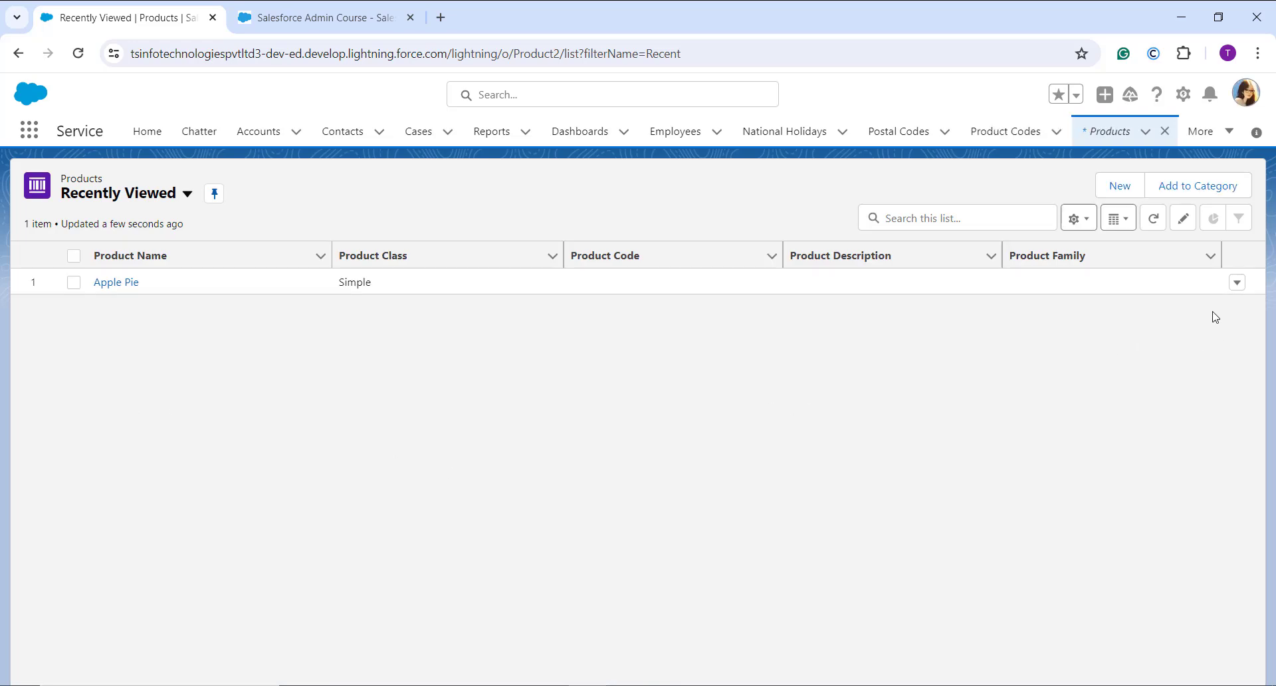
Step: Edit the Apple Pie product, setting its Radius to 5.3 and Height to 6, and save the record
click(1237, 283)
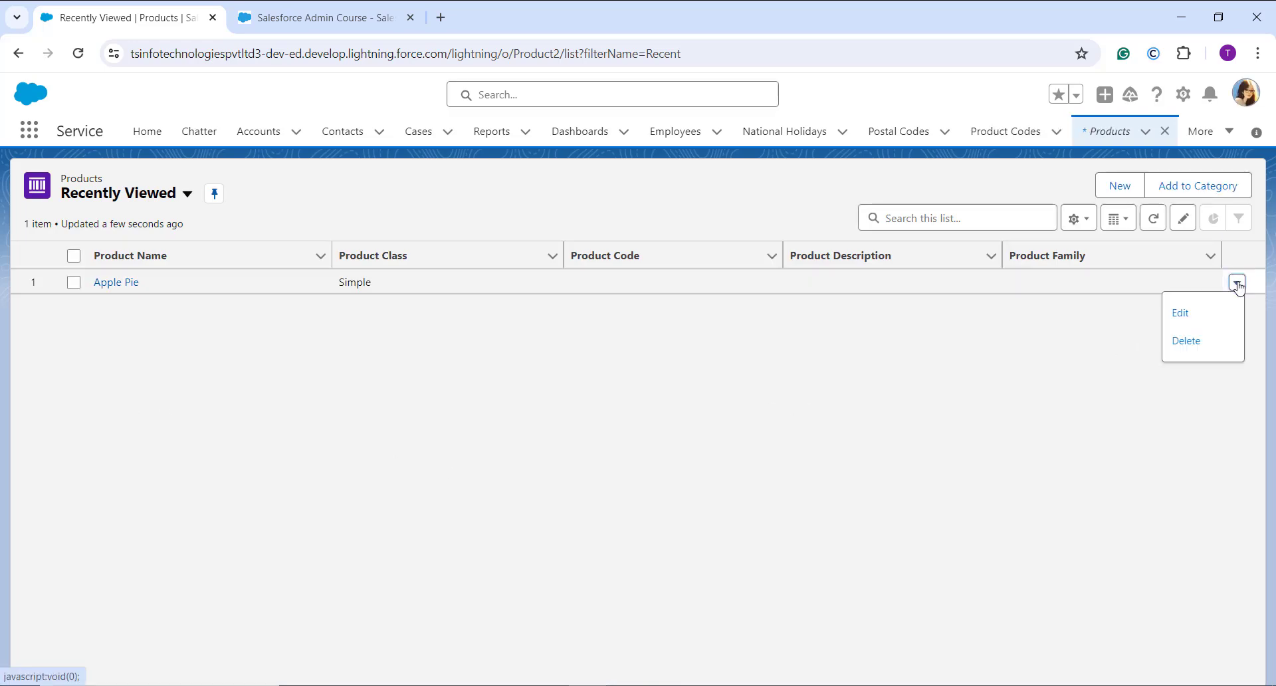
click(1204, 317)
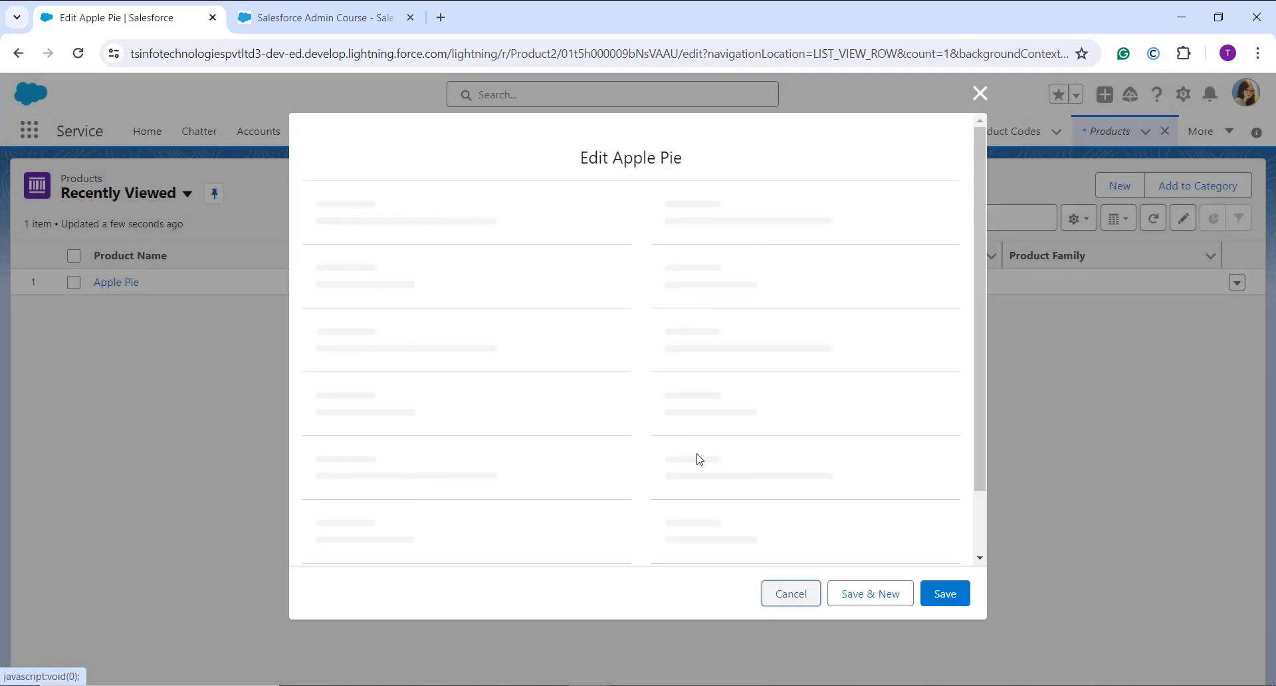
scroll(647, 460, down, 4)
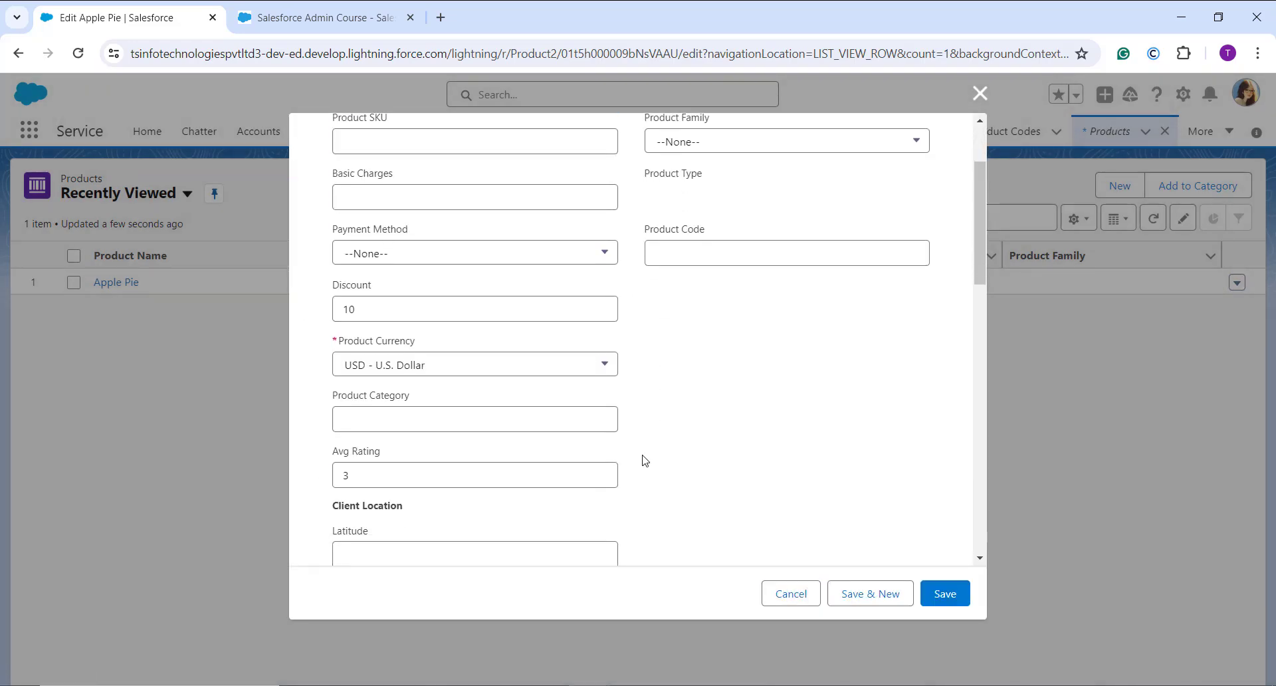
scroll(595, 458, down, 4)
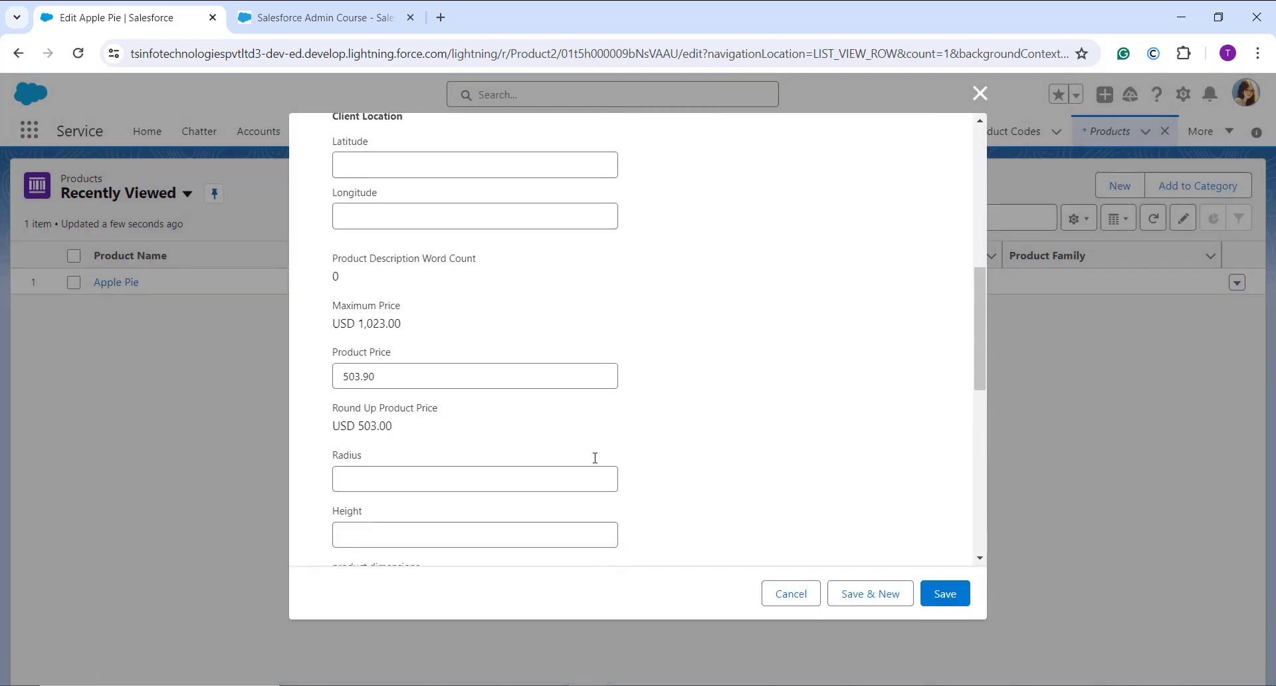
click(438, 416)
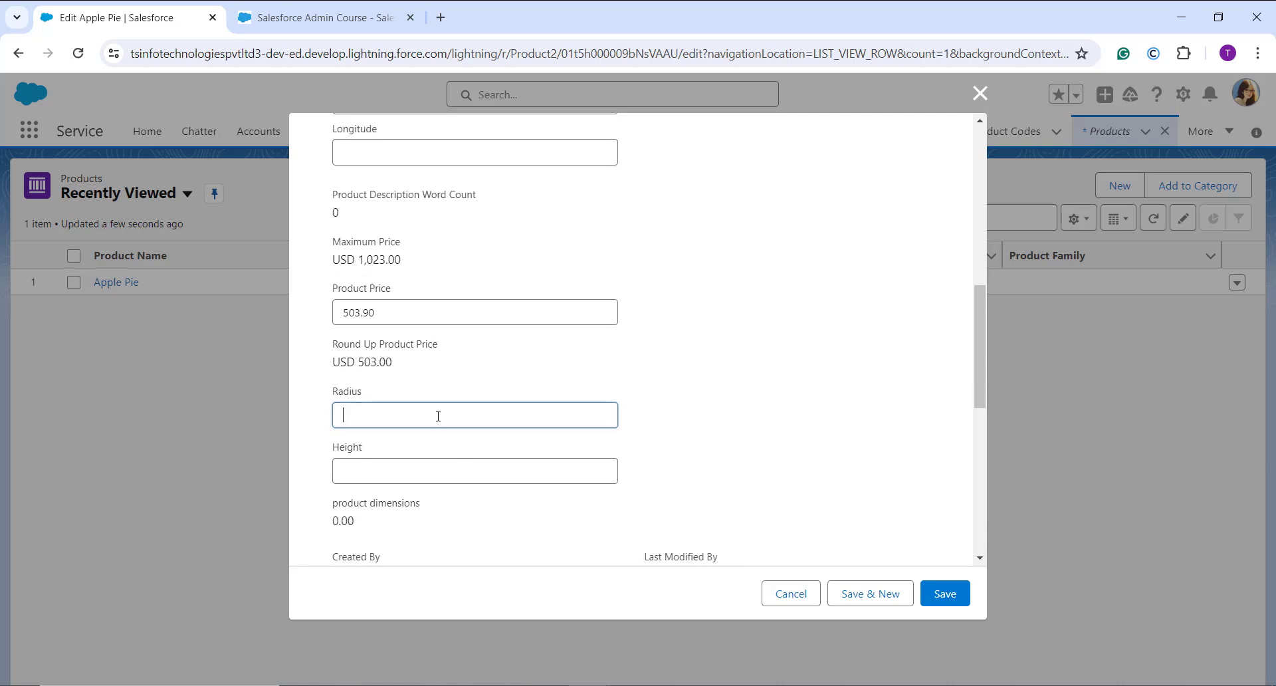
text(5.3)
click(413, 470)
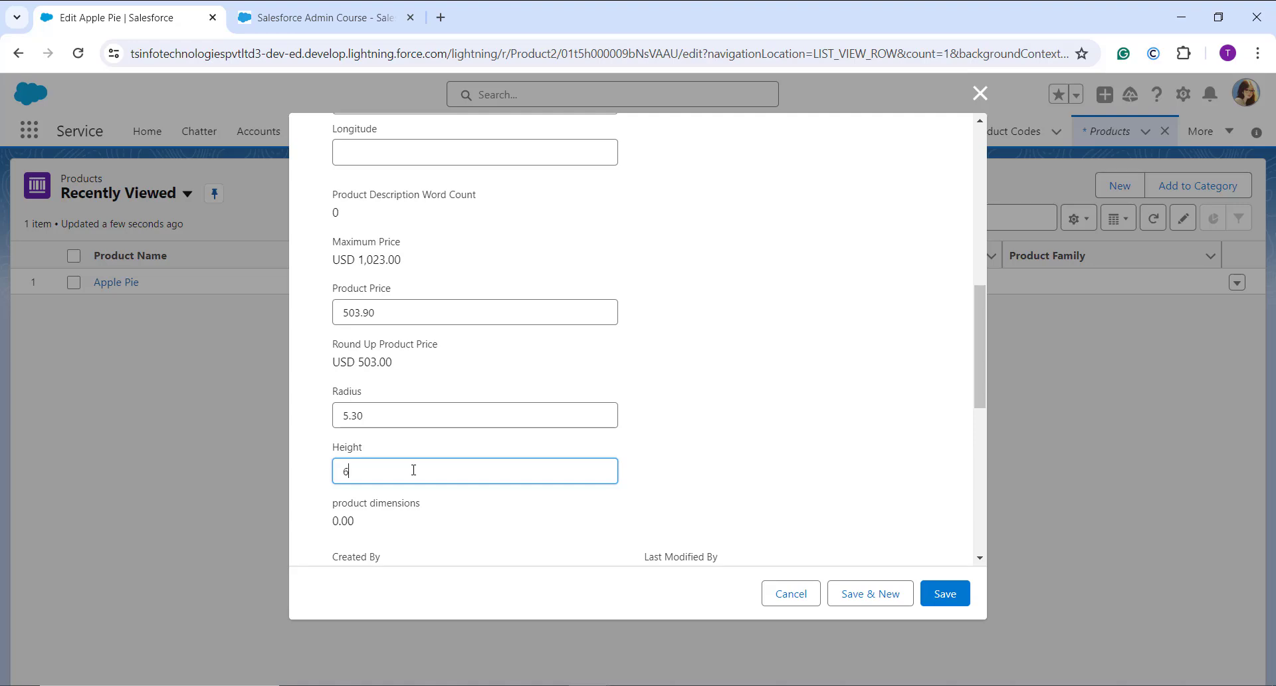
click(947, 594)
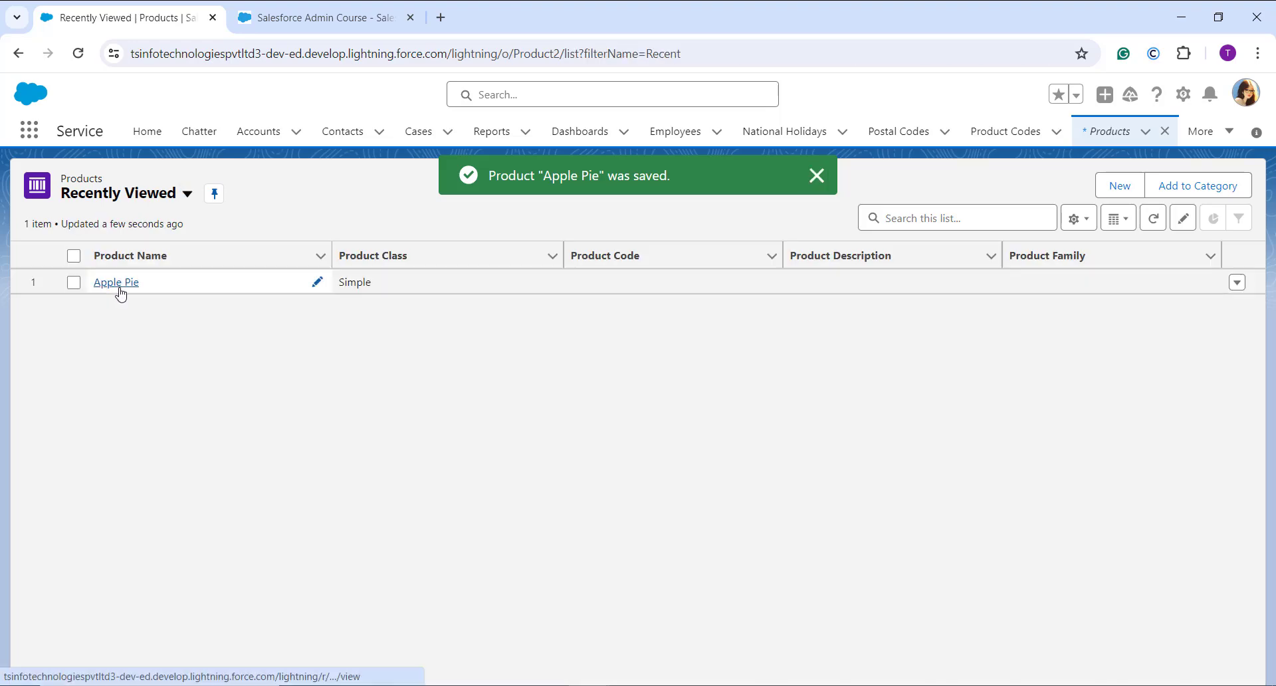
Step: Open the Apple Pie record and check the calculated product dimensions value in its details
click(120, 290)
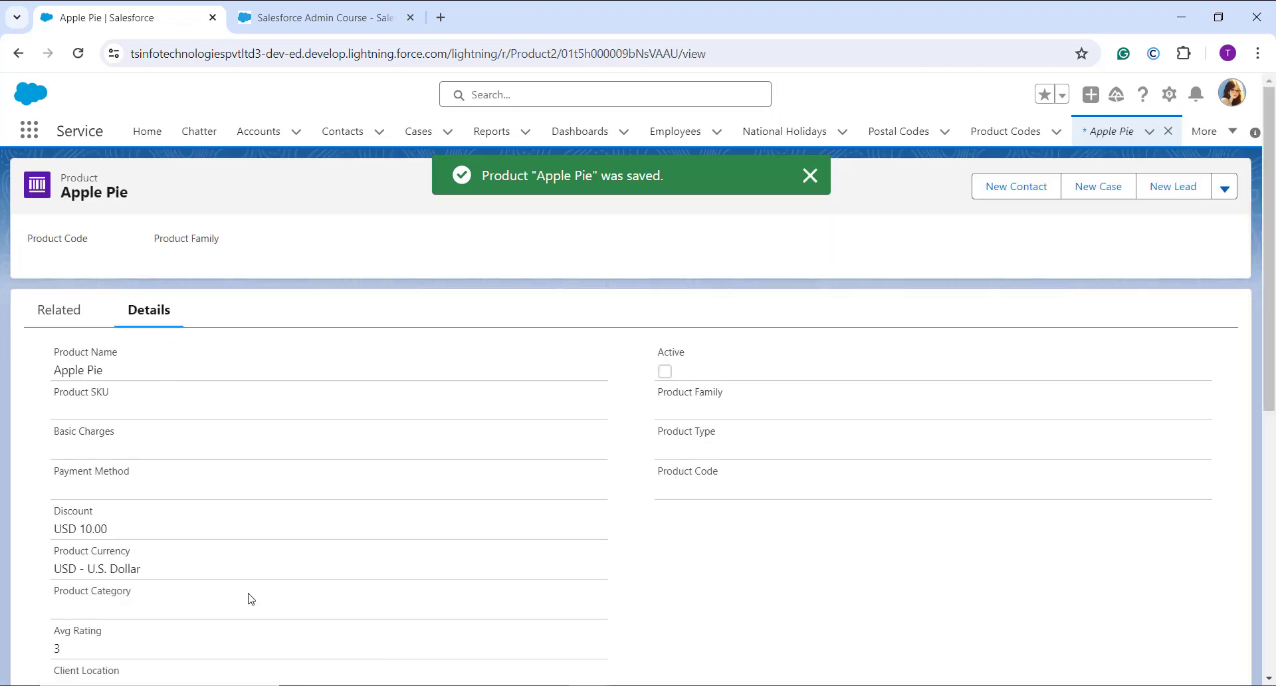
scroll(250, 598, down, 5)
scroll(250, 598, down, 2)
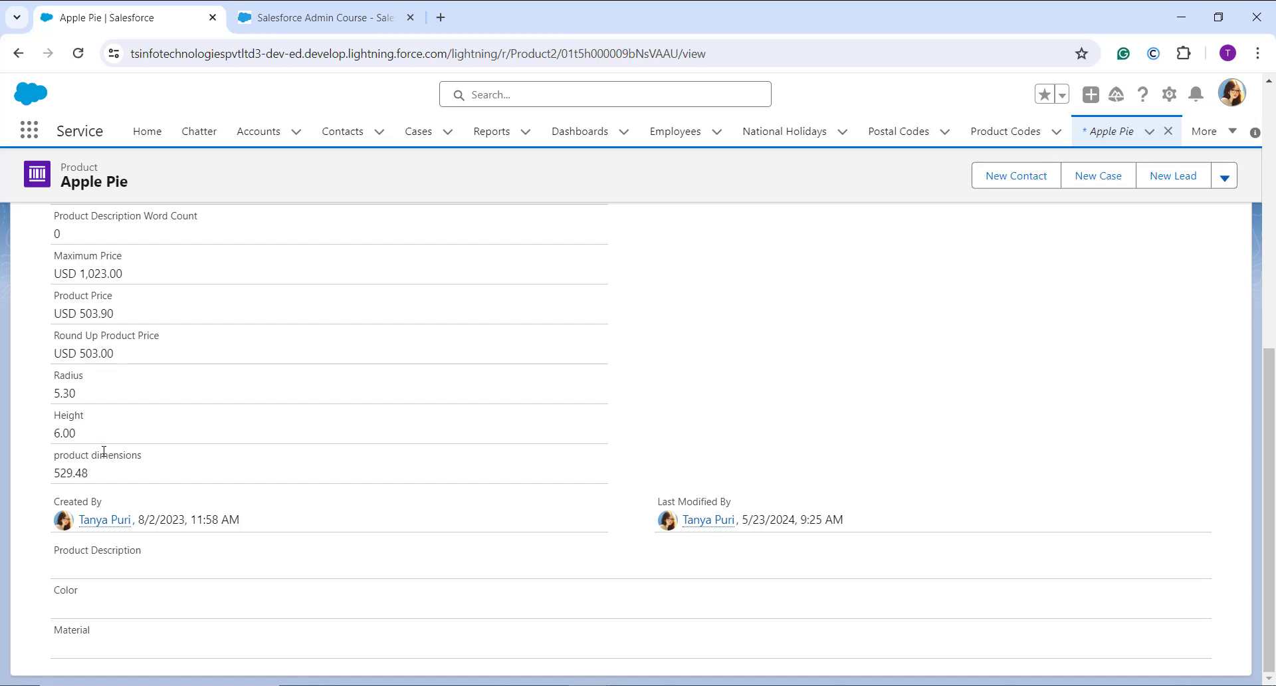
Step: Switch from Lightning Experience to Salesforce Classic and open its Setup home page
click(1231, 96)
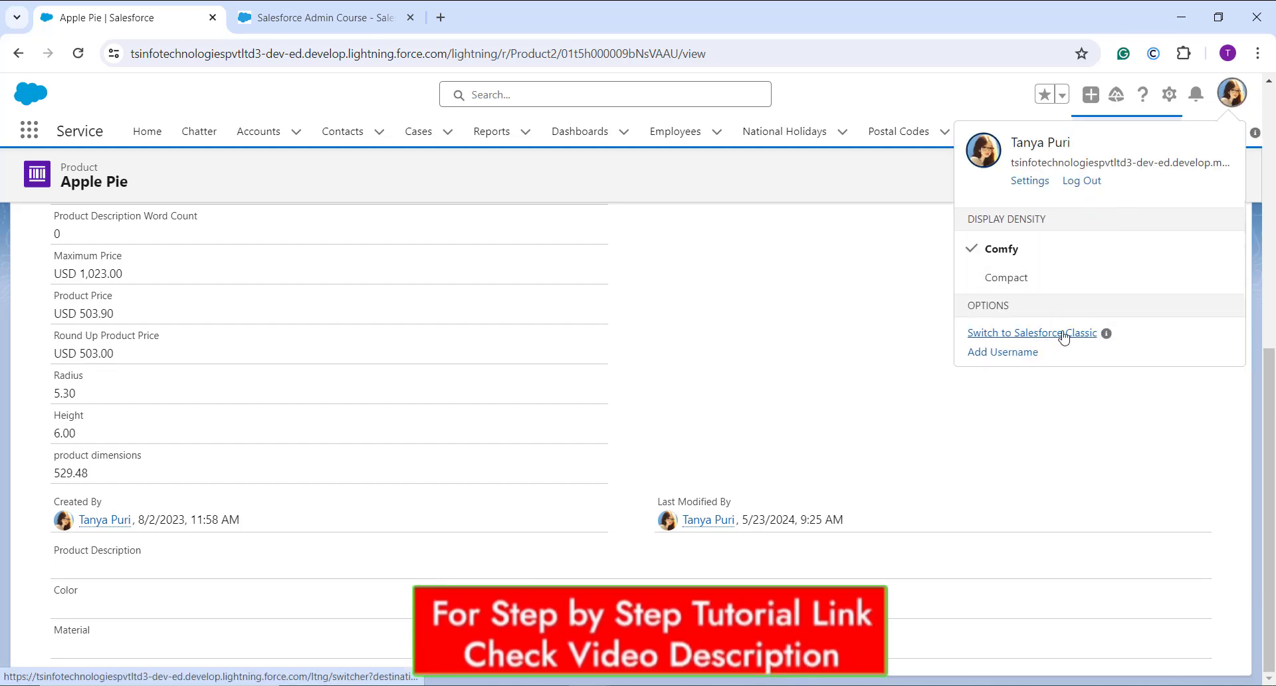
click(1064, 338)
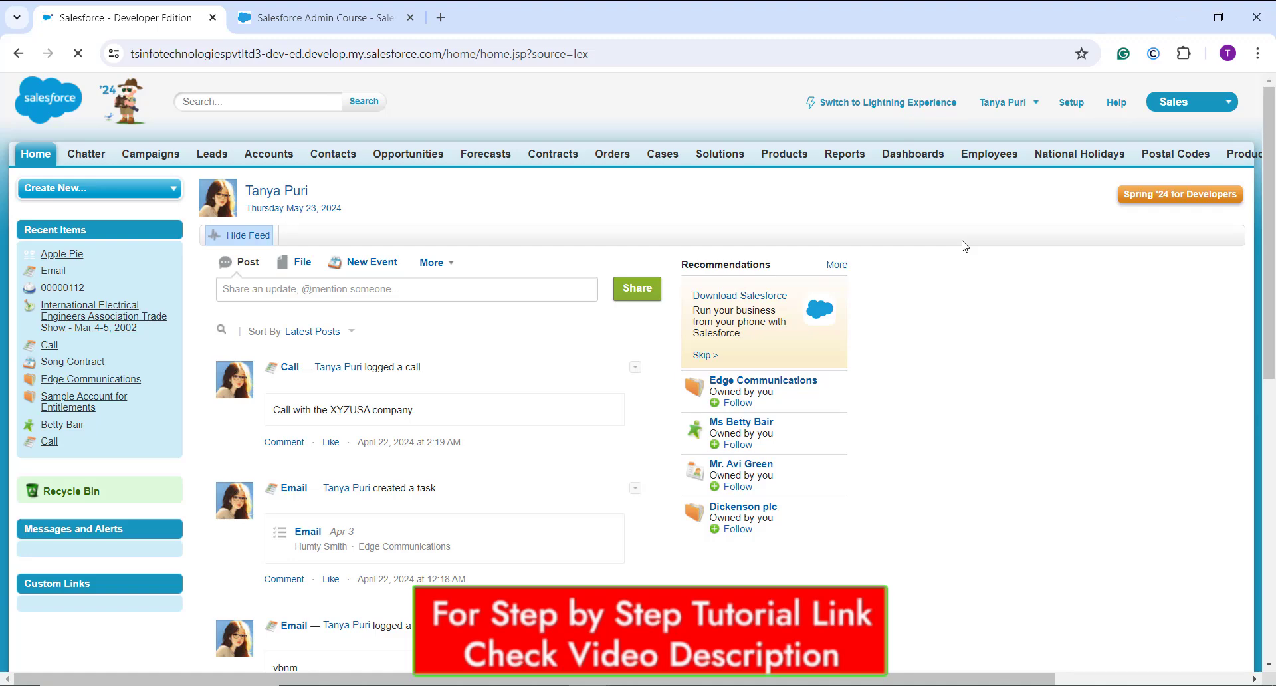
click(1071, 103)
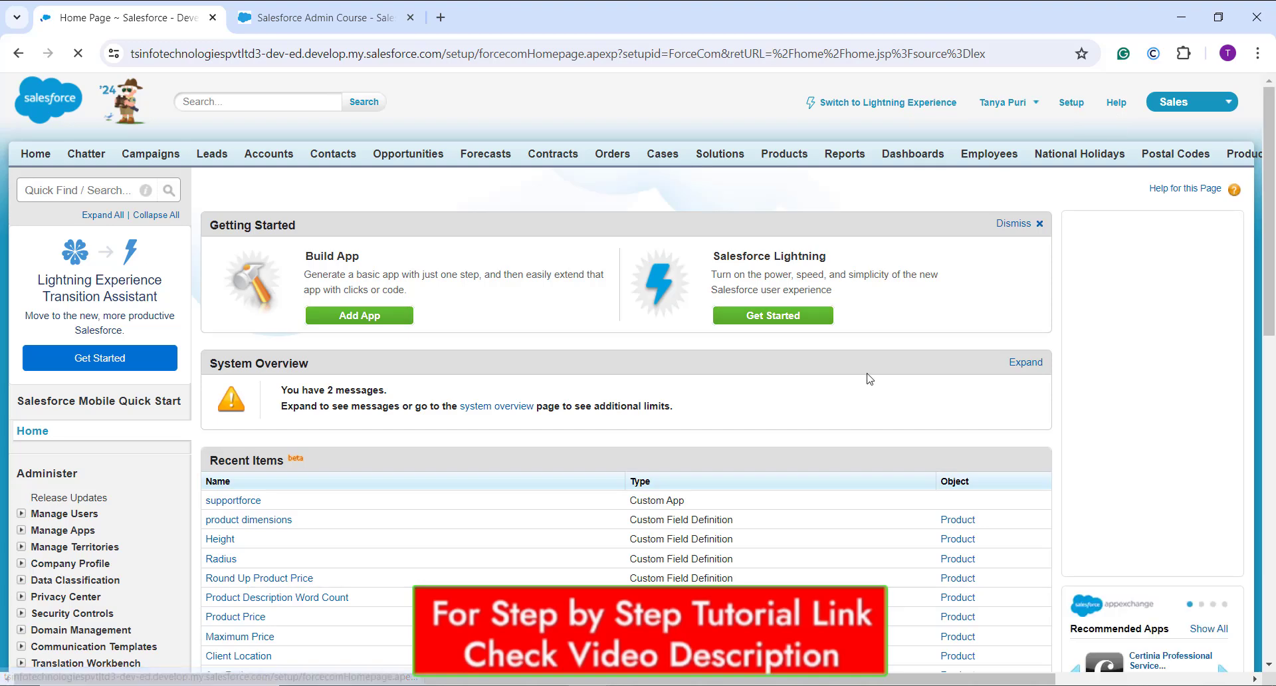
Step: Open the Orders field list from the Customize section of Setup
scroll(868, 373, down, 5)
scroll(309, 489, down, 6)
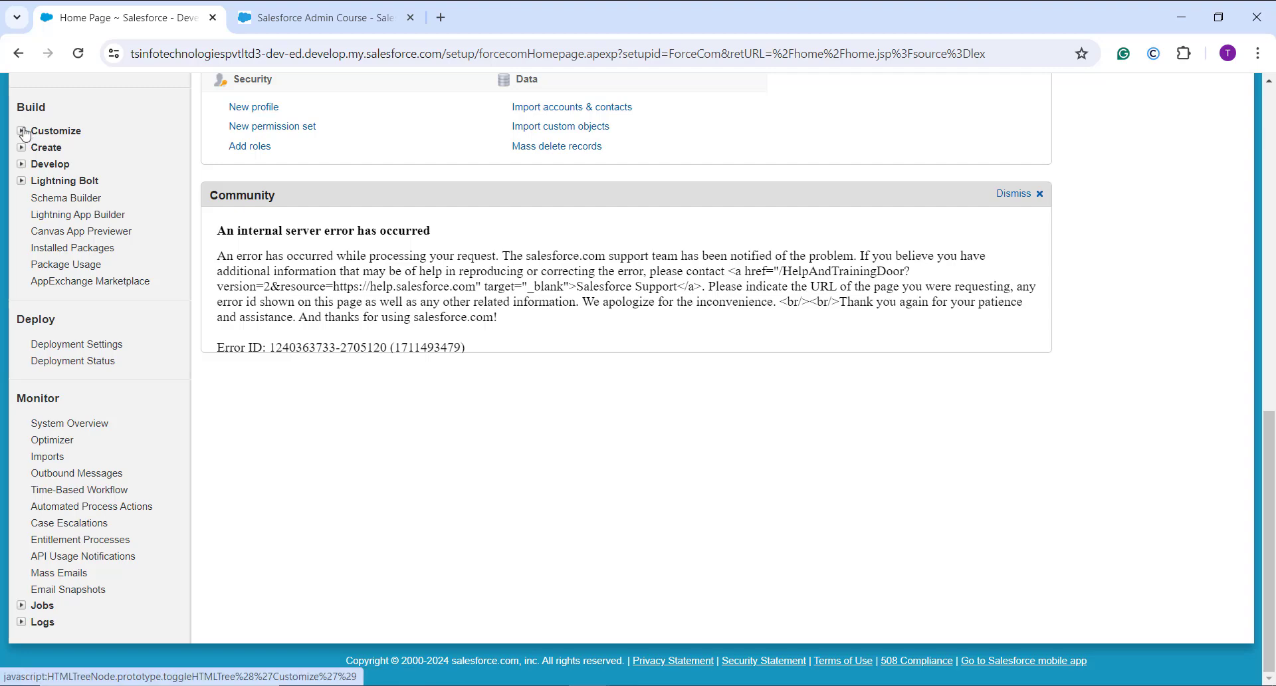
click(22, 130)
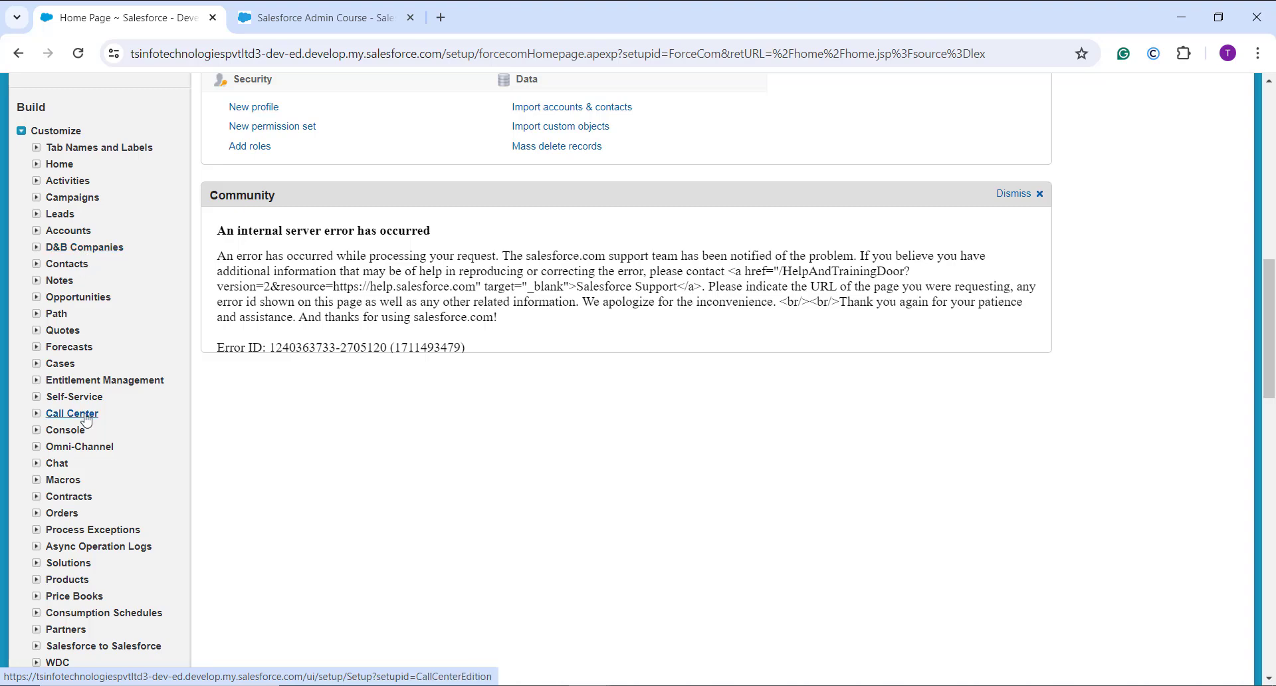
click(37, 513)
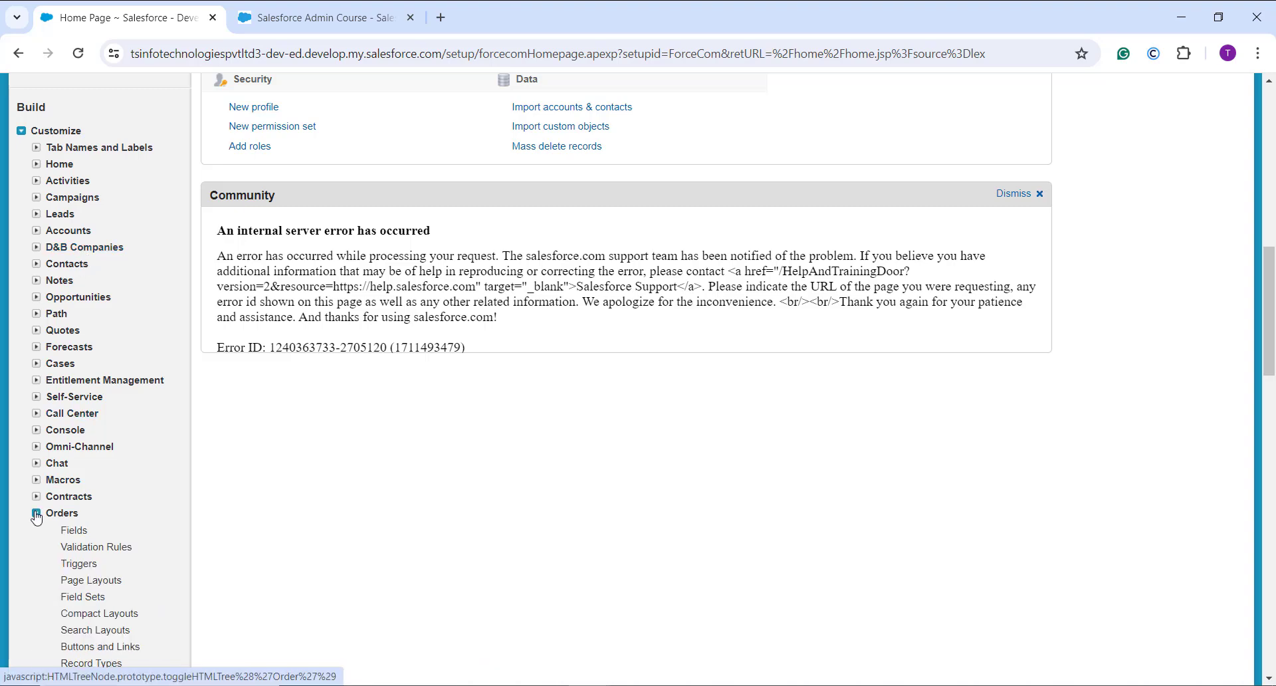
click(74, 531)
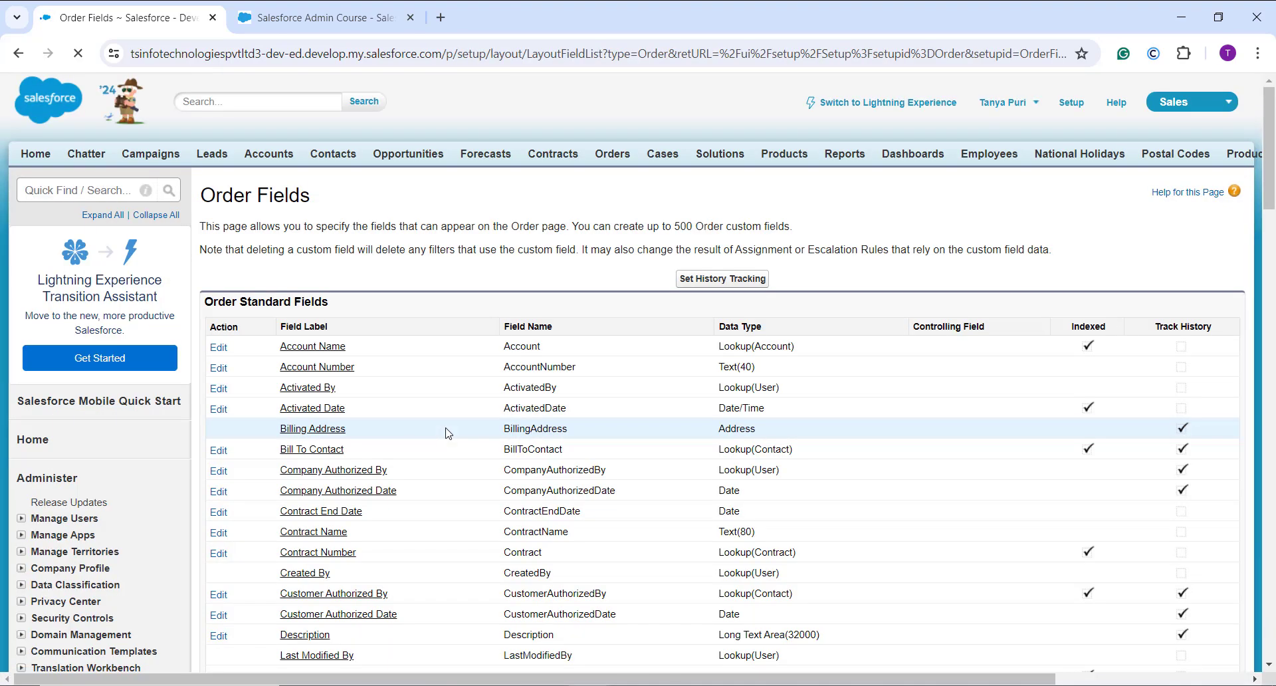
Step: Start a new custom field on Order and choose Formula as its data type
scroll(449, 432, down, 5)
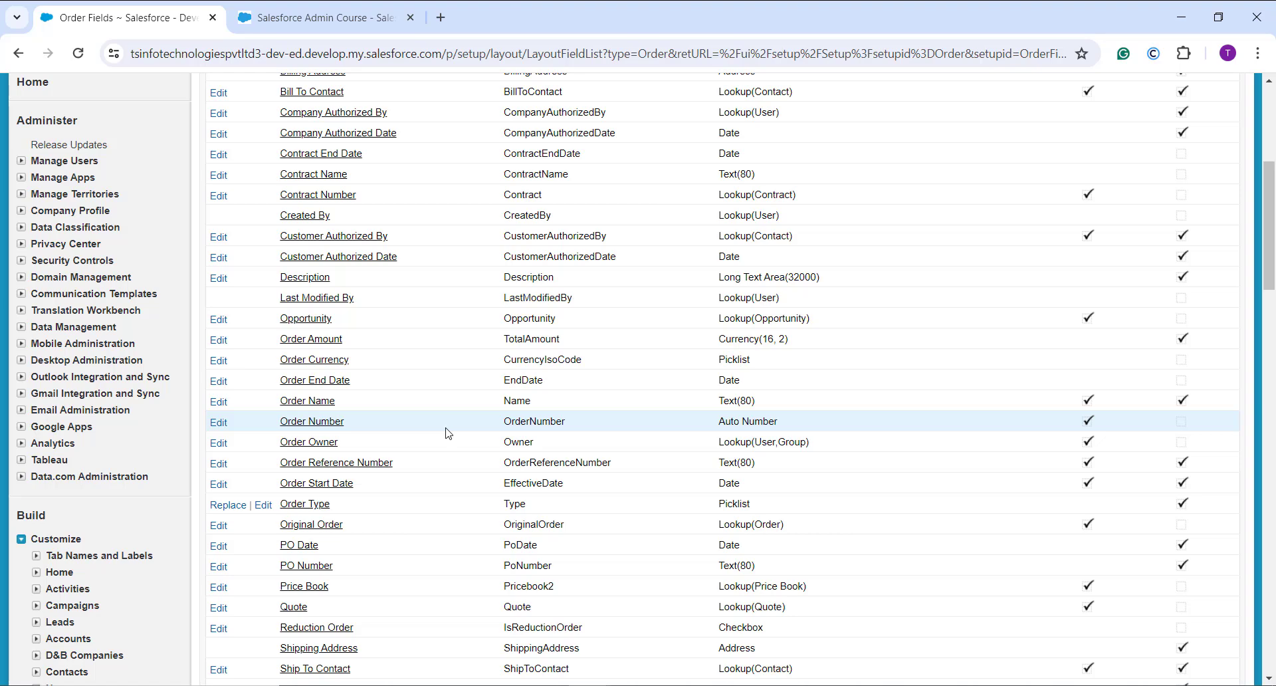
scroll(448, 432, down, 2)
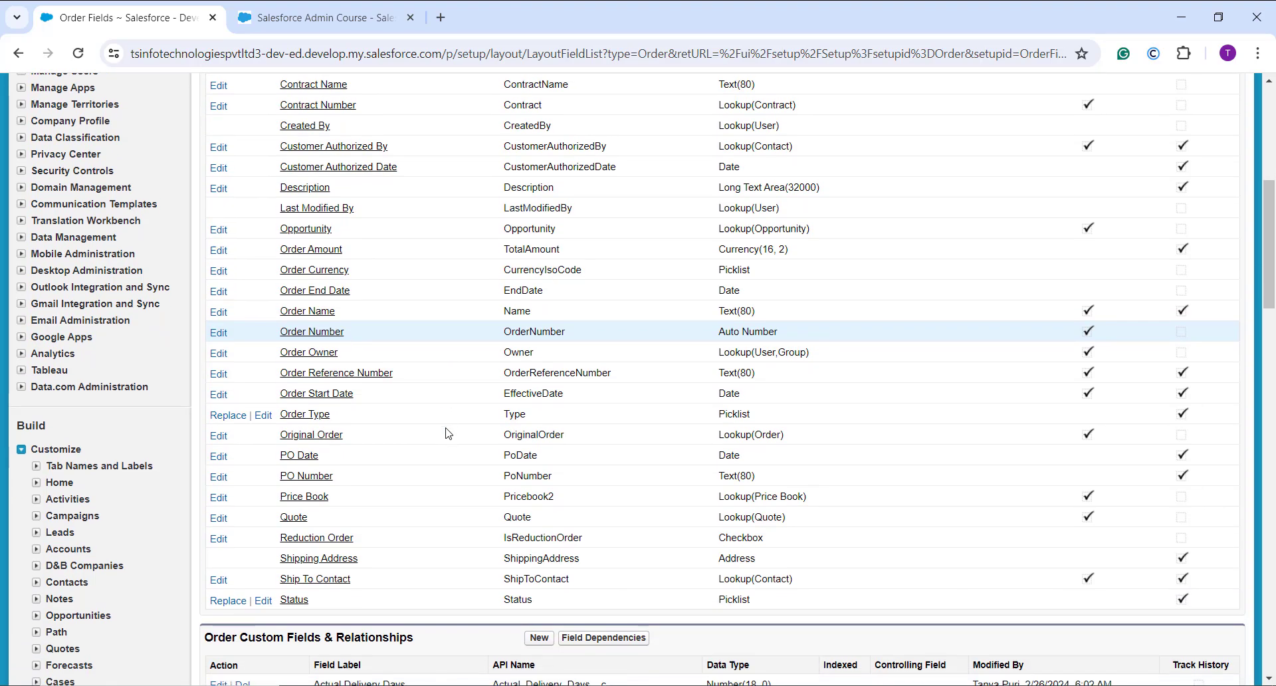
scroll(449, 433, down, 6)
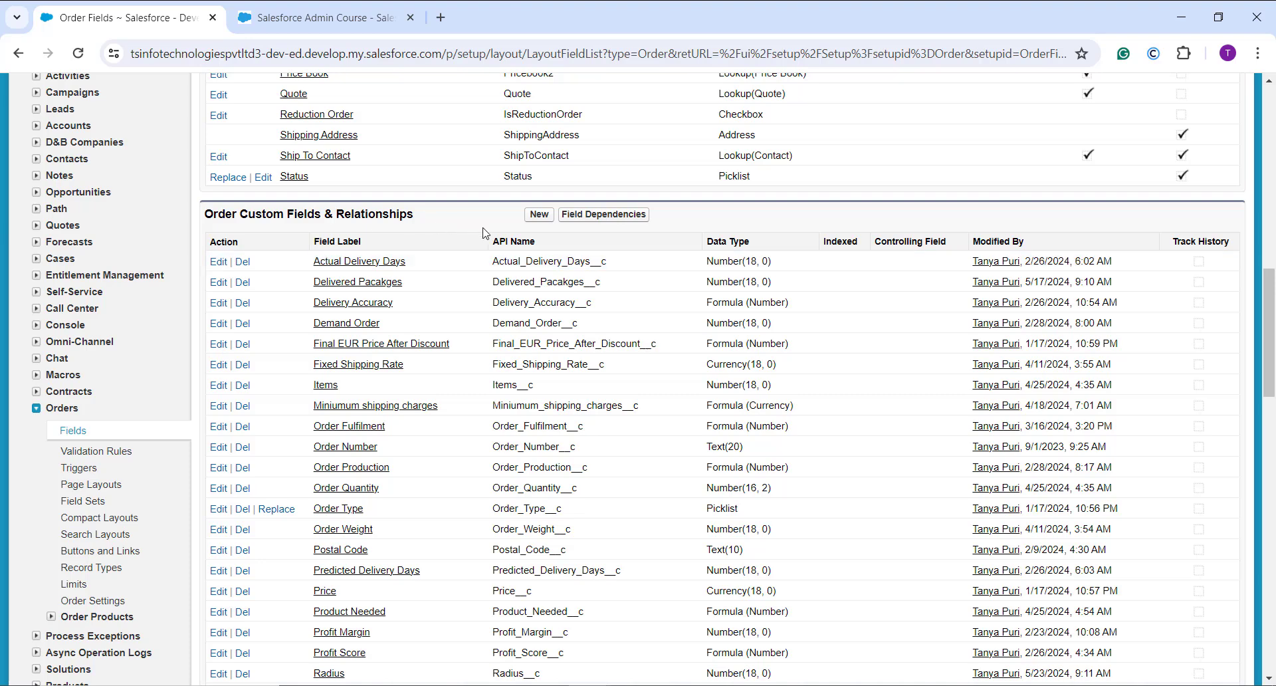
click(539, 222)
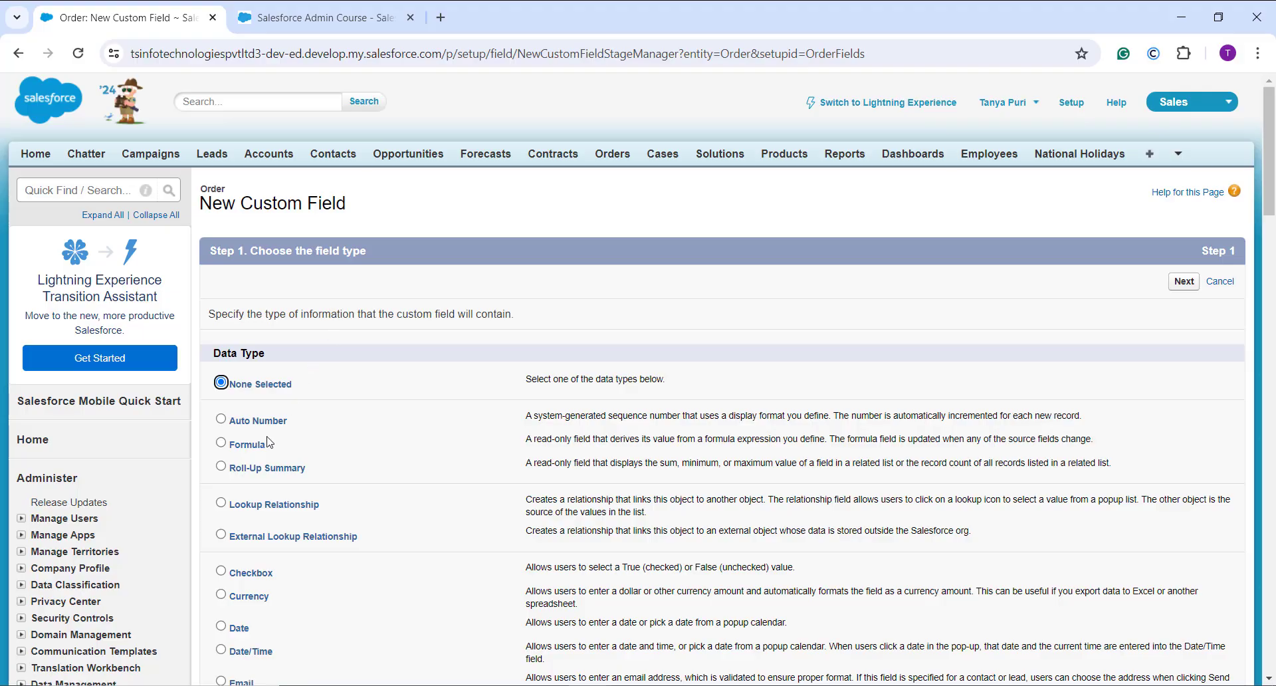
click(252, 447)
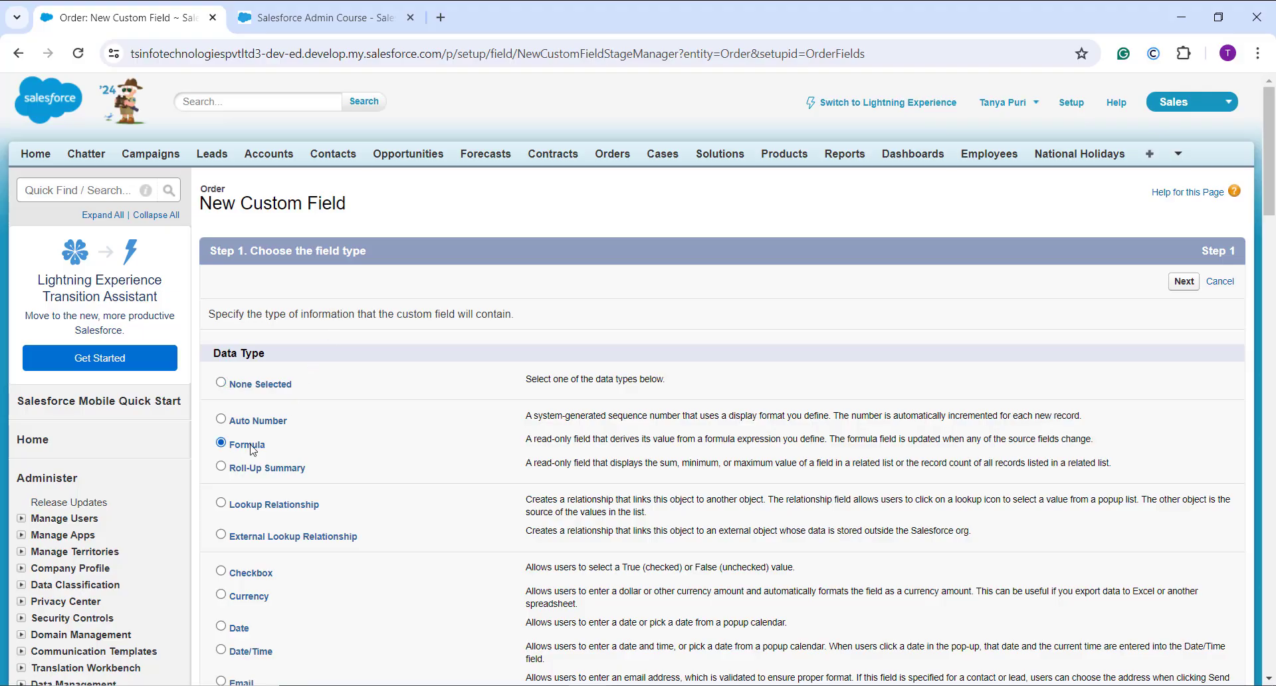
click(1183, 293)
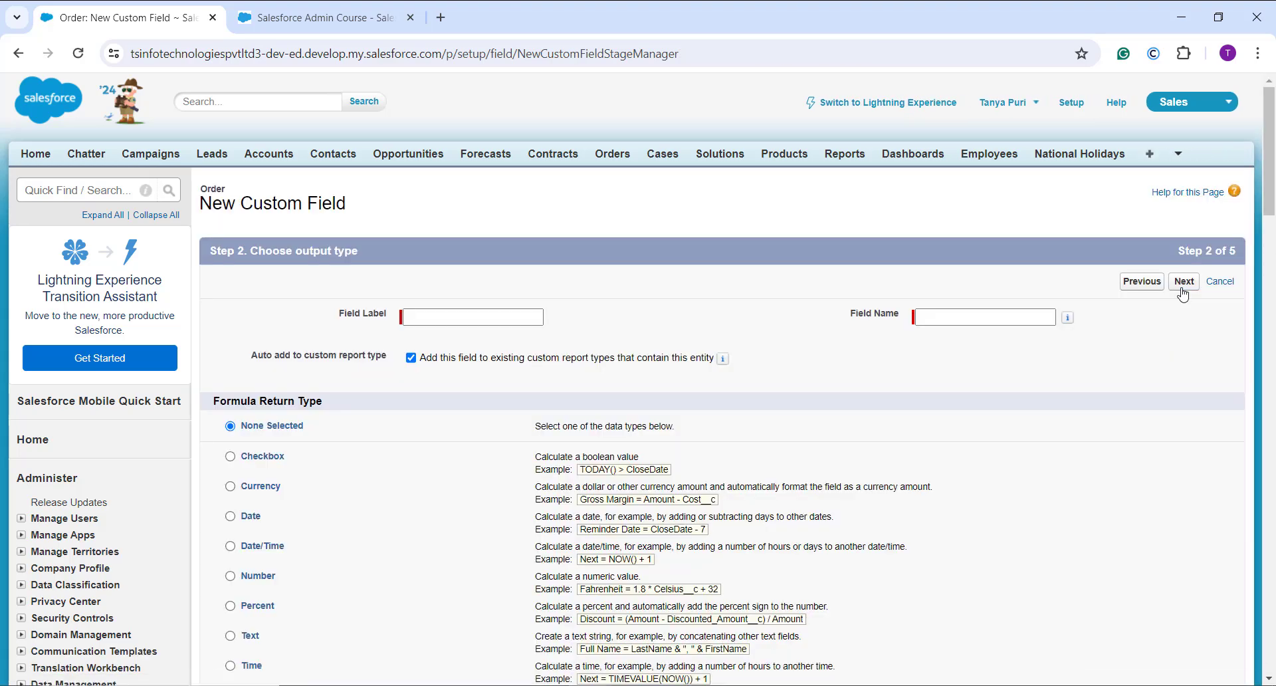
Step: Label the formula field "order mes", set its return type to Number, and continue to the formula editor
click(491, 319)
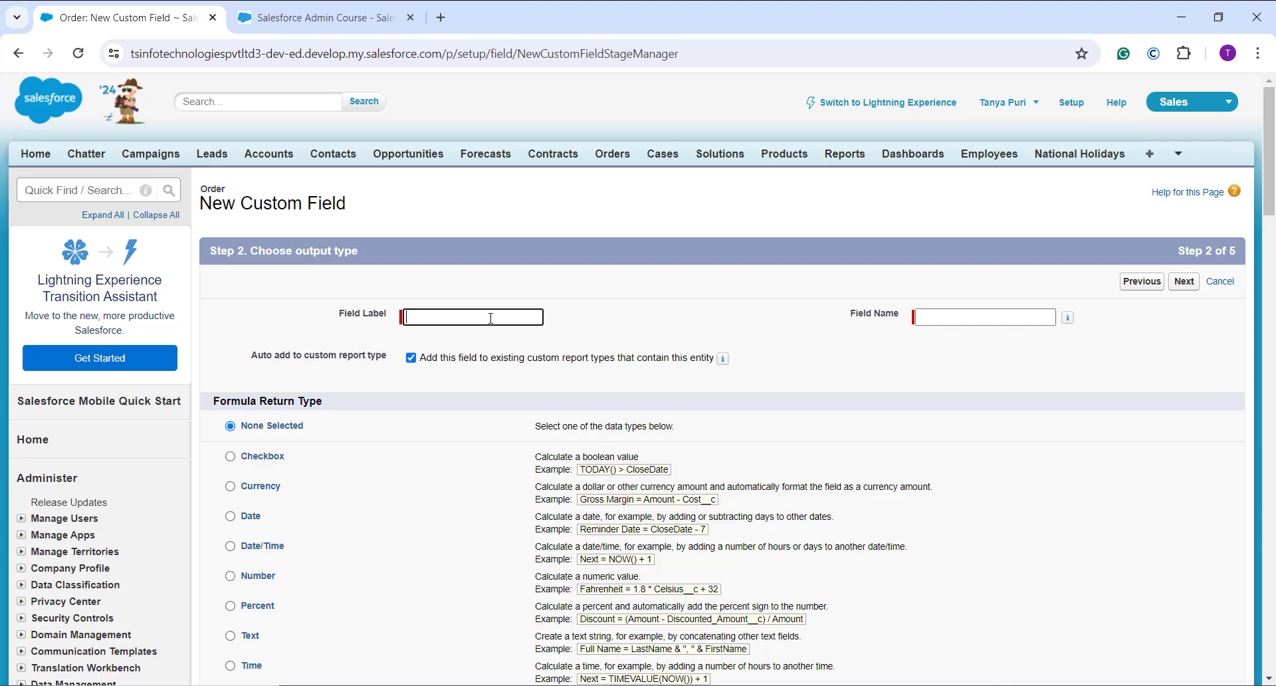
text(p)
text(rder)
text( mes)
click(795, 368)
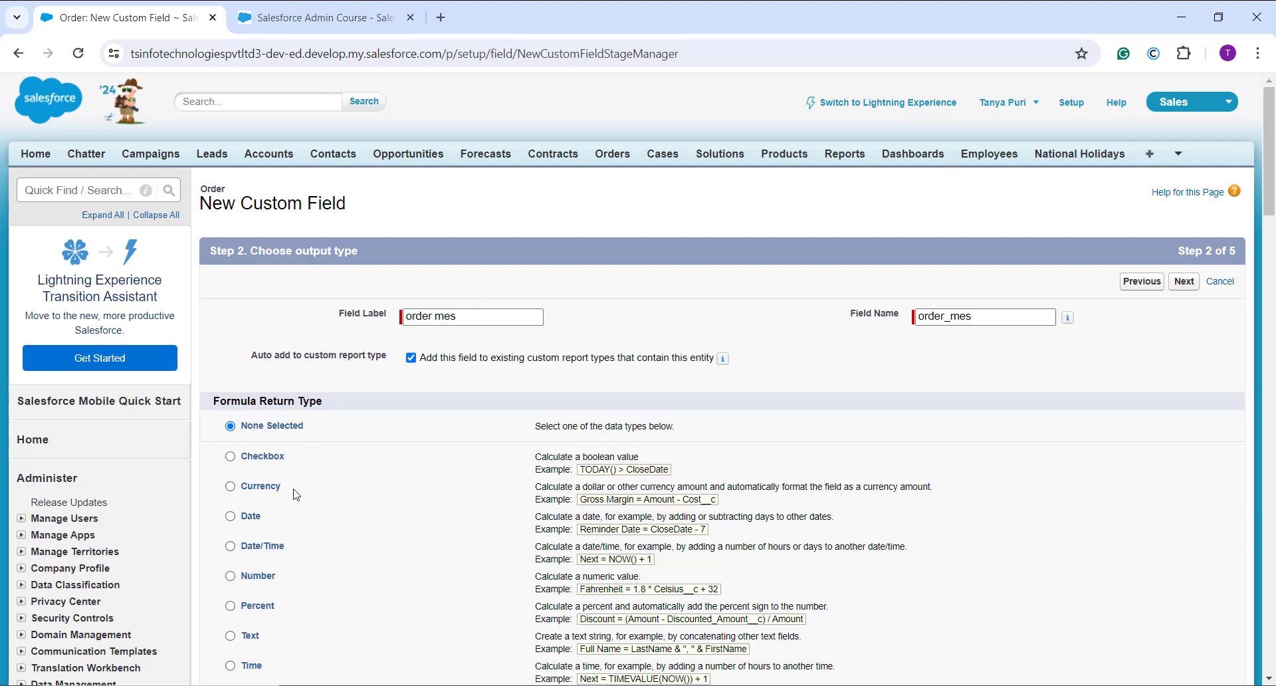
click(259, 576)
scroll(559, 603, down, 1)
scroll(560, 602, down, 2)
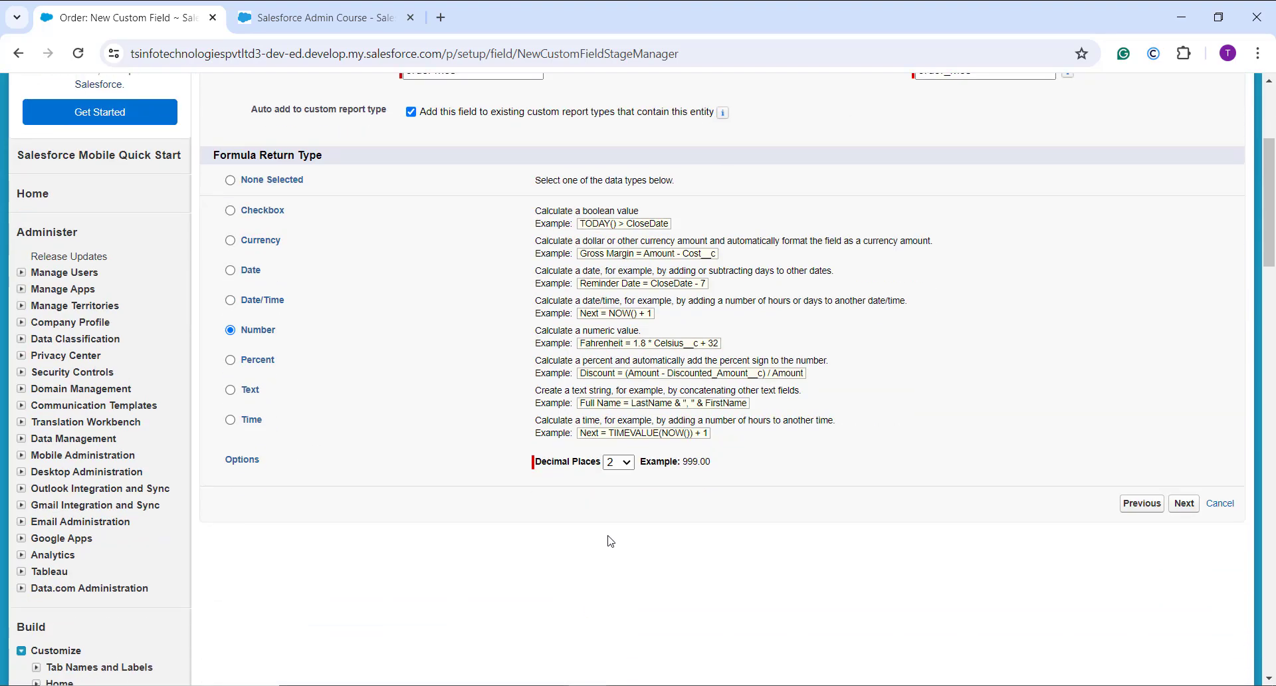
click(1183, 504)
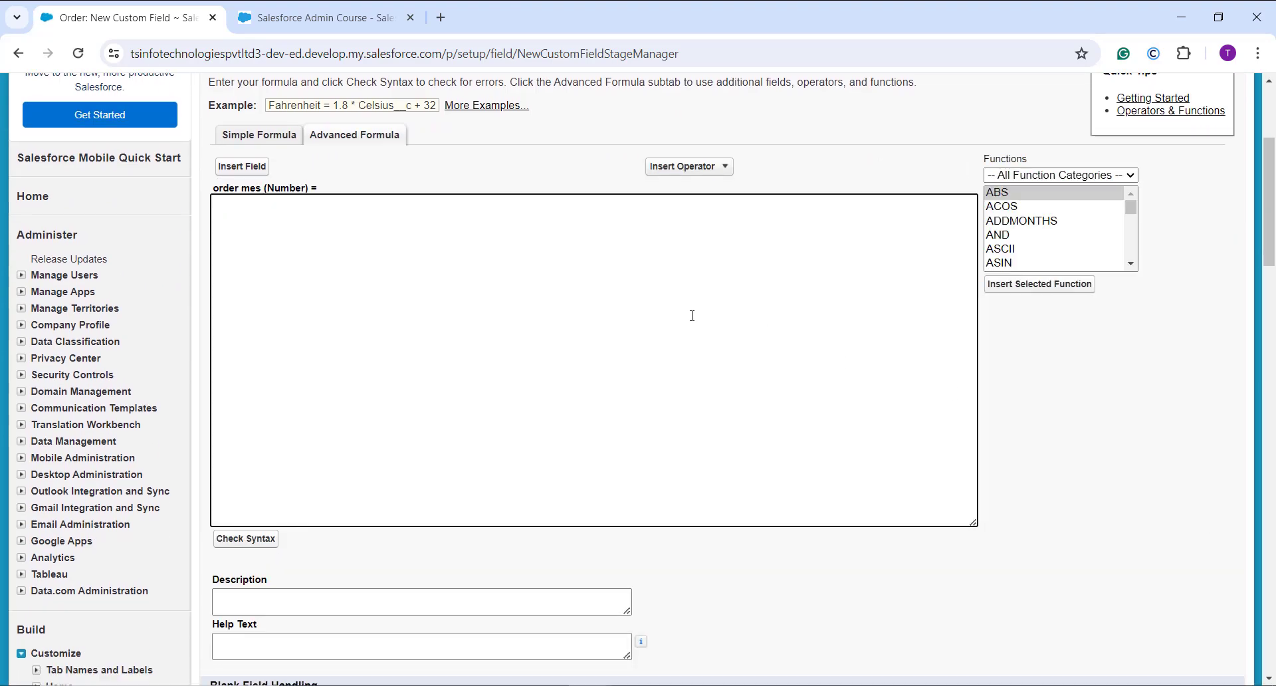
Step: Enter the formula PI() * (Radius__c ^ 2), inserting PI from the Math functions, and check its syntax
click(1119, 176)
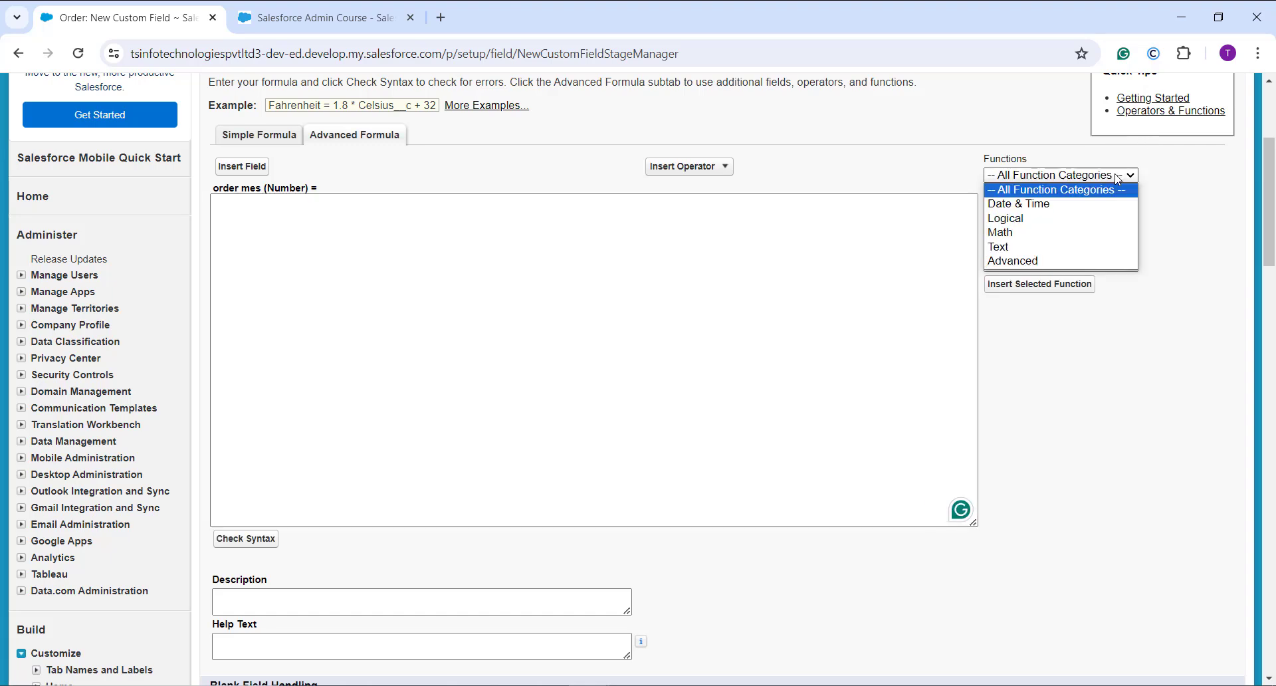
click(1052, 237)
scroll(1041, 236, down, 5)
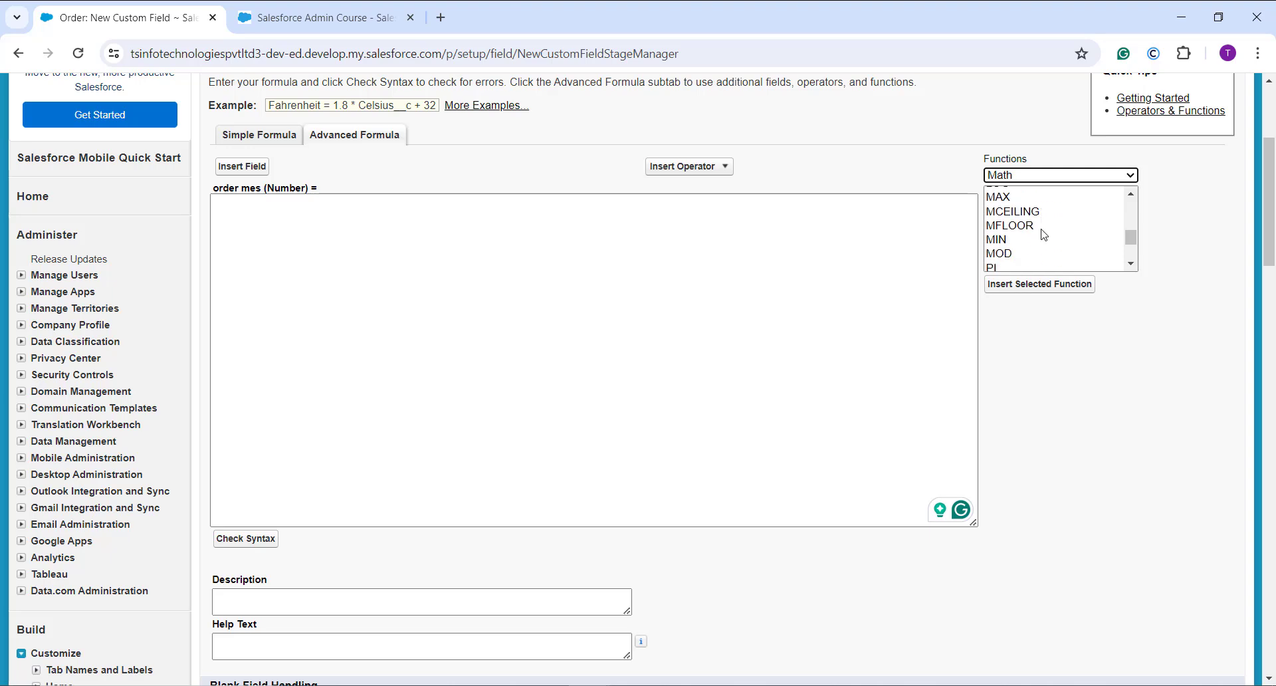
click(1015, 264)
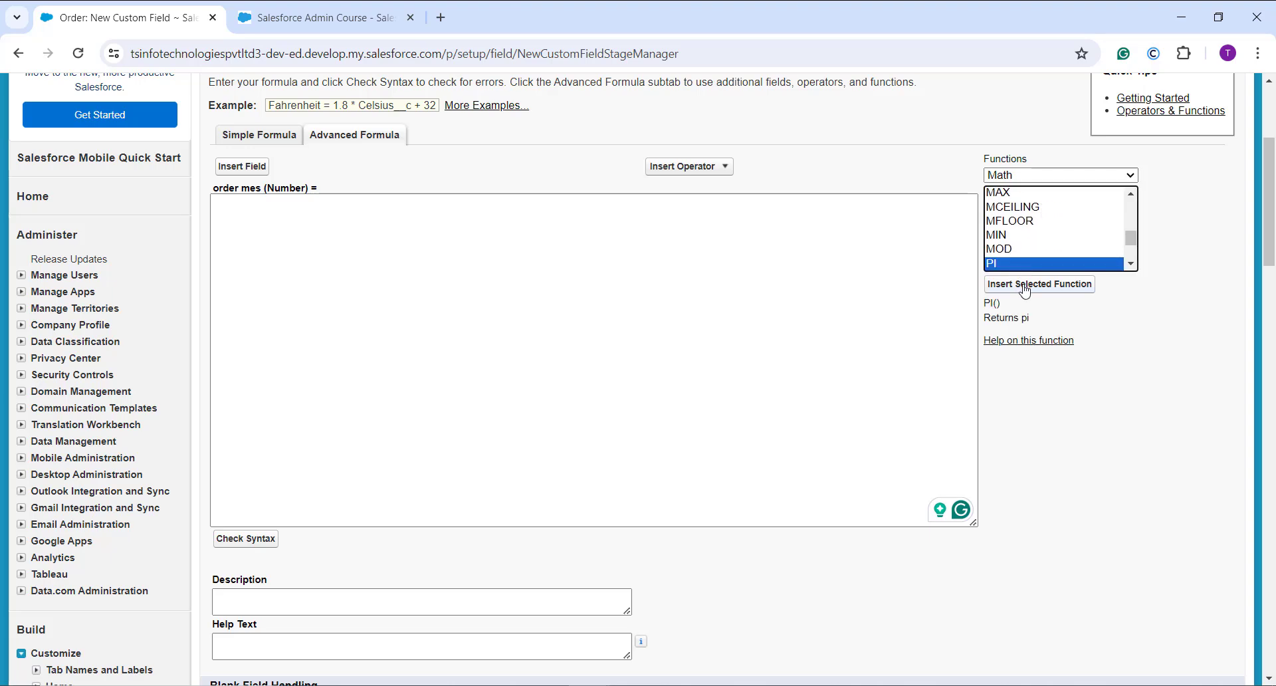
click(1024, 291)
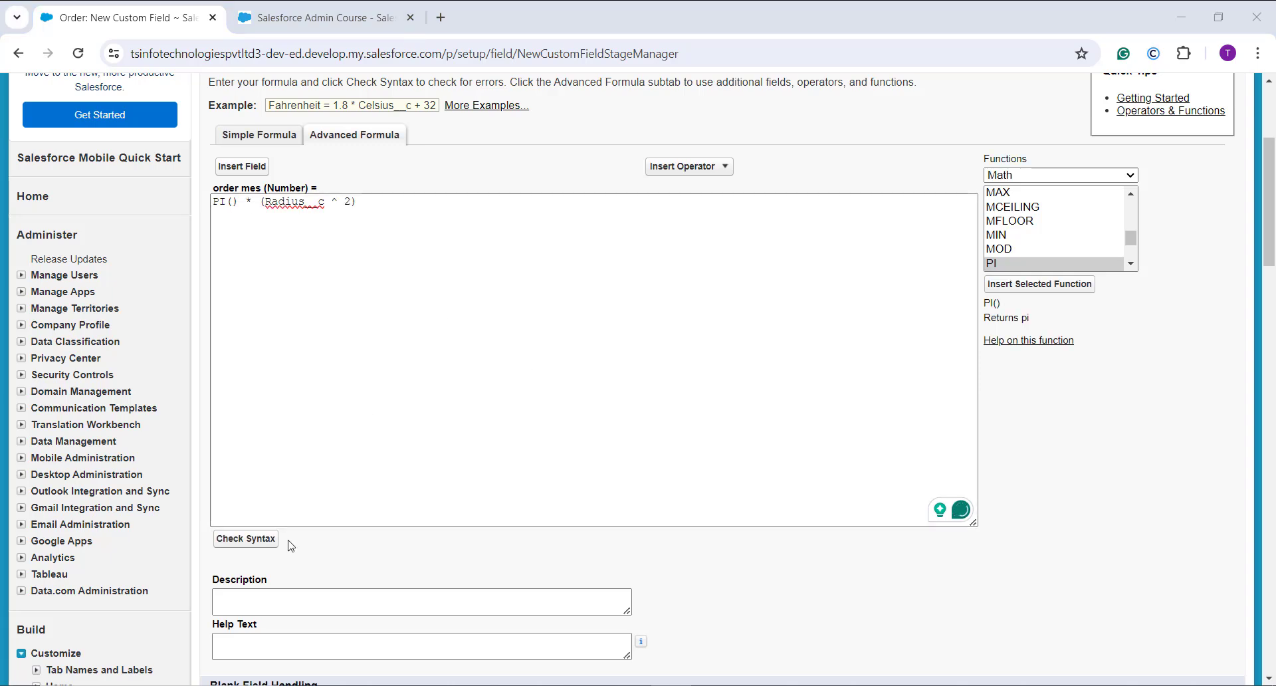
click(270, 545)
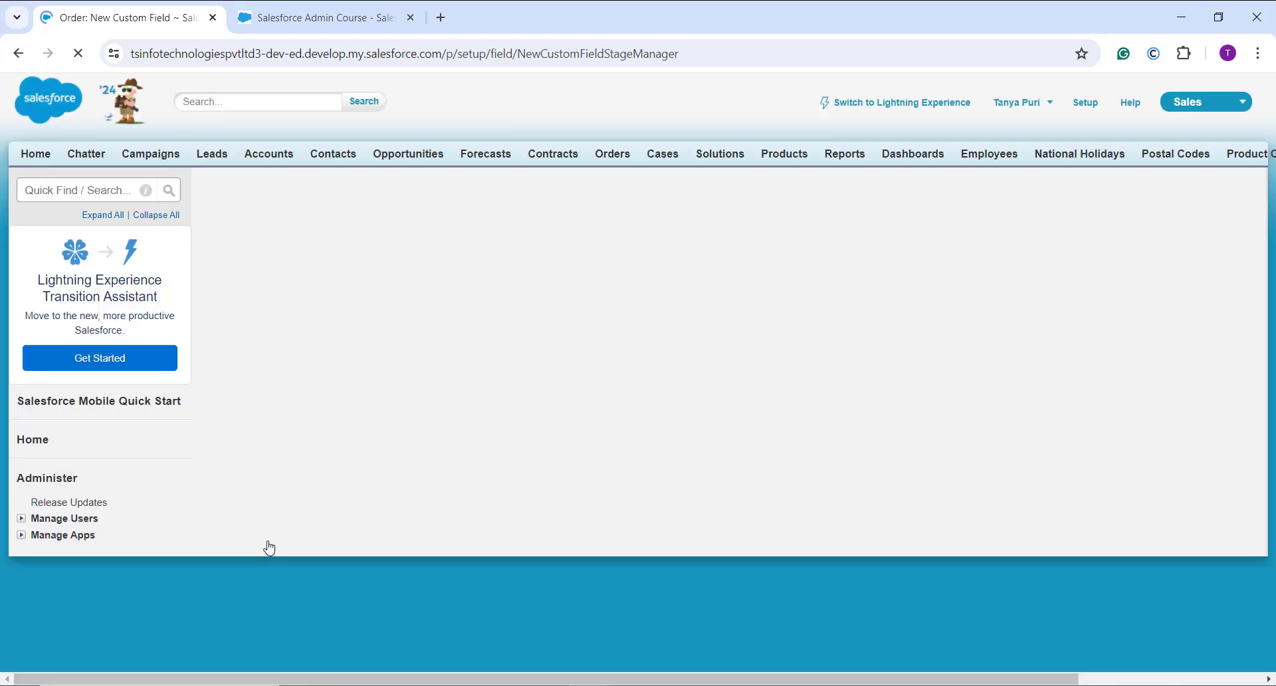
scroll(308, 543, down, 6)
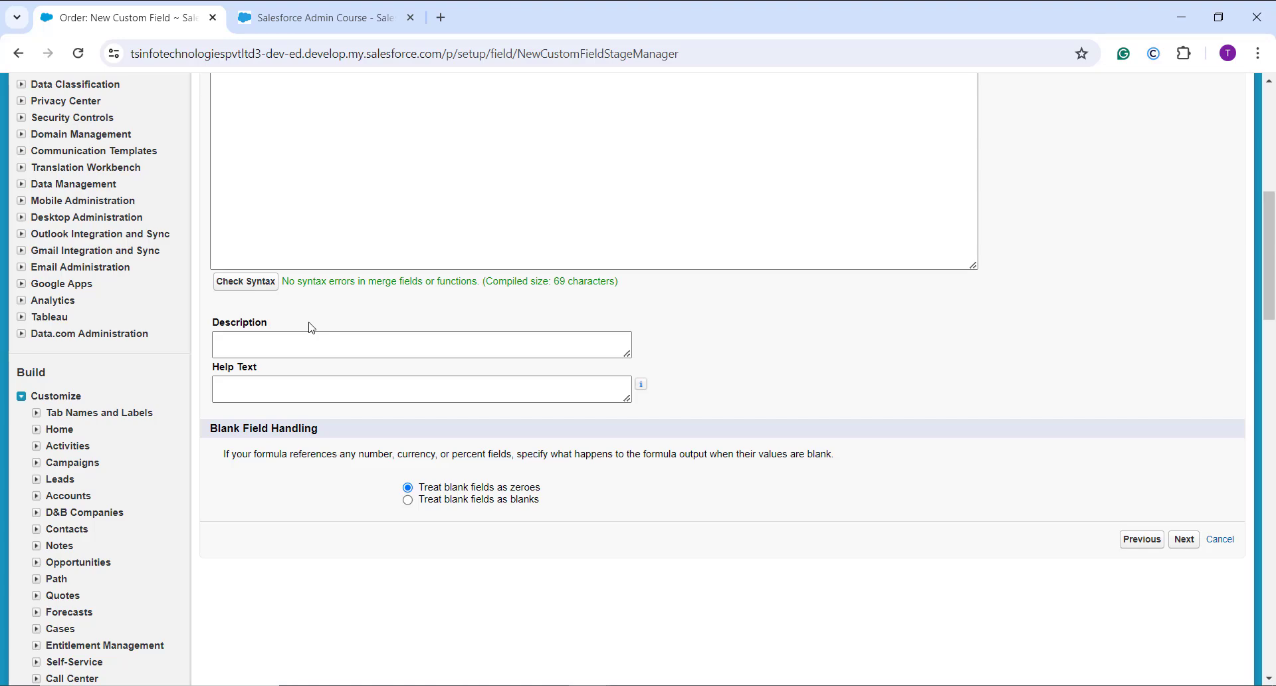
scroll(311, 327, up, 6)
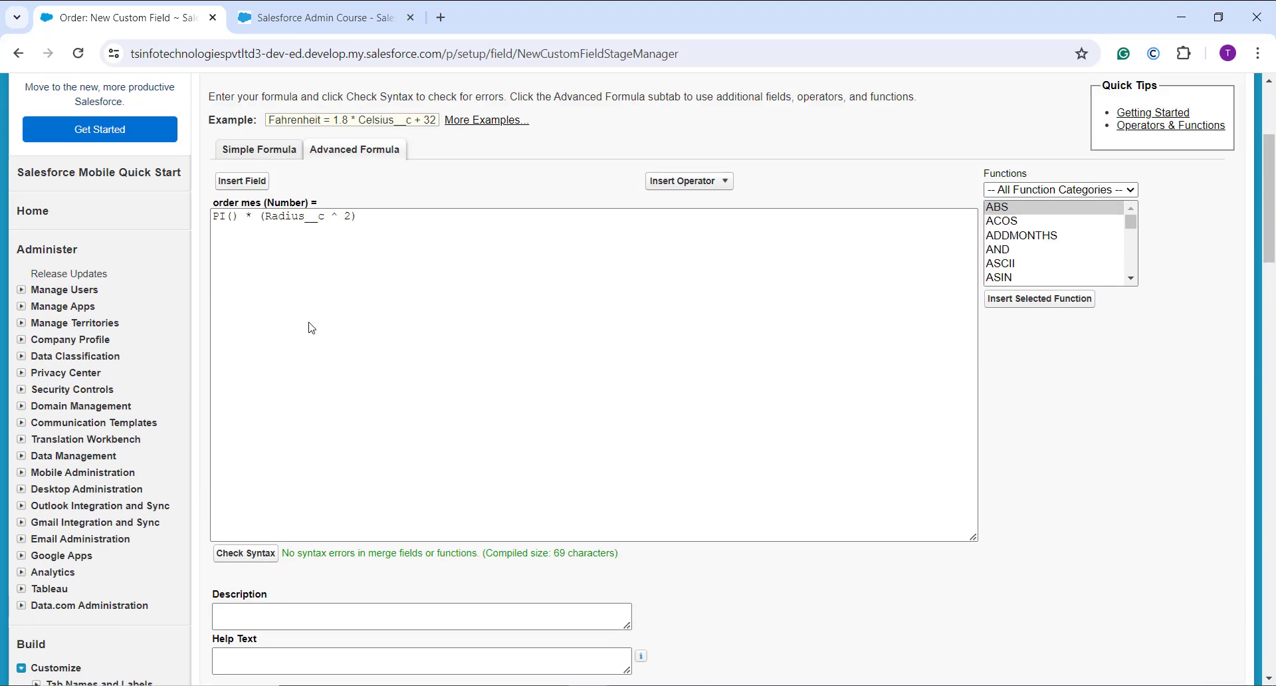
Step: Accept the default field-level security and the Order Layout assignment, and save the order mes field
click(1183, 254)
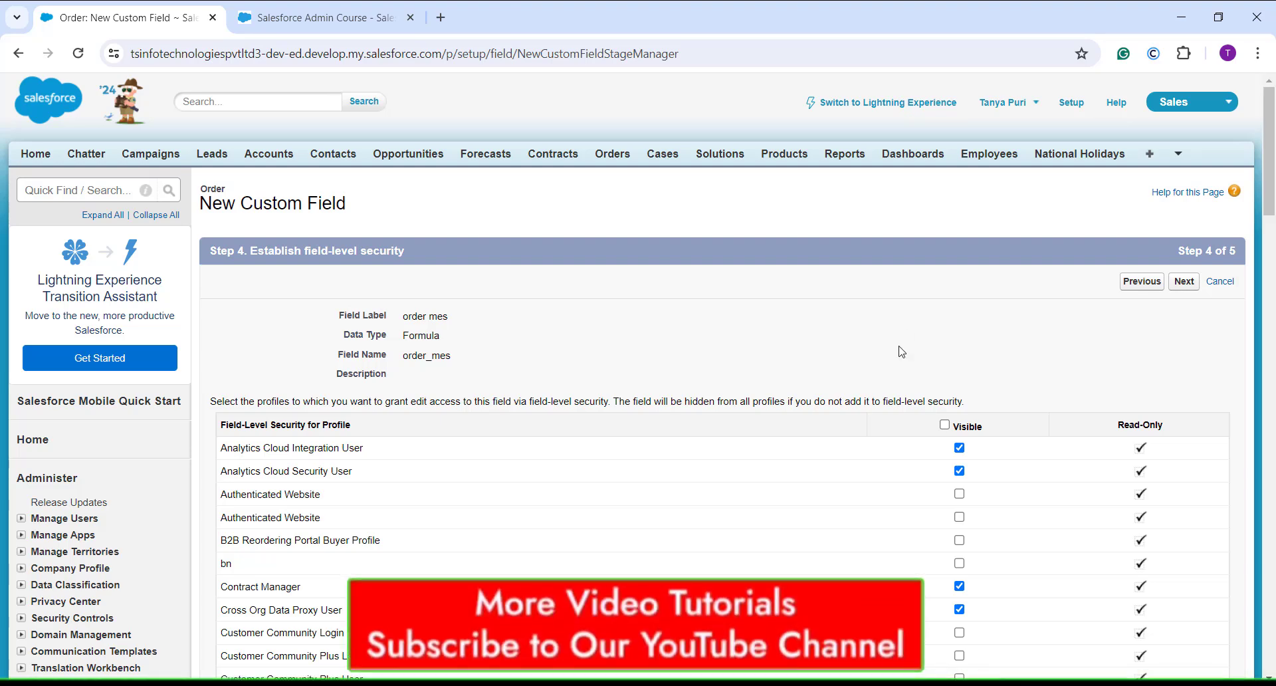
click(1194, 282)
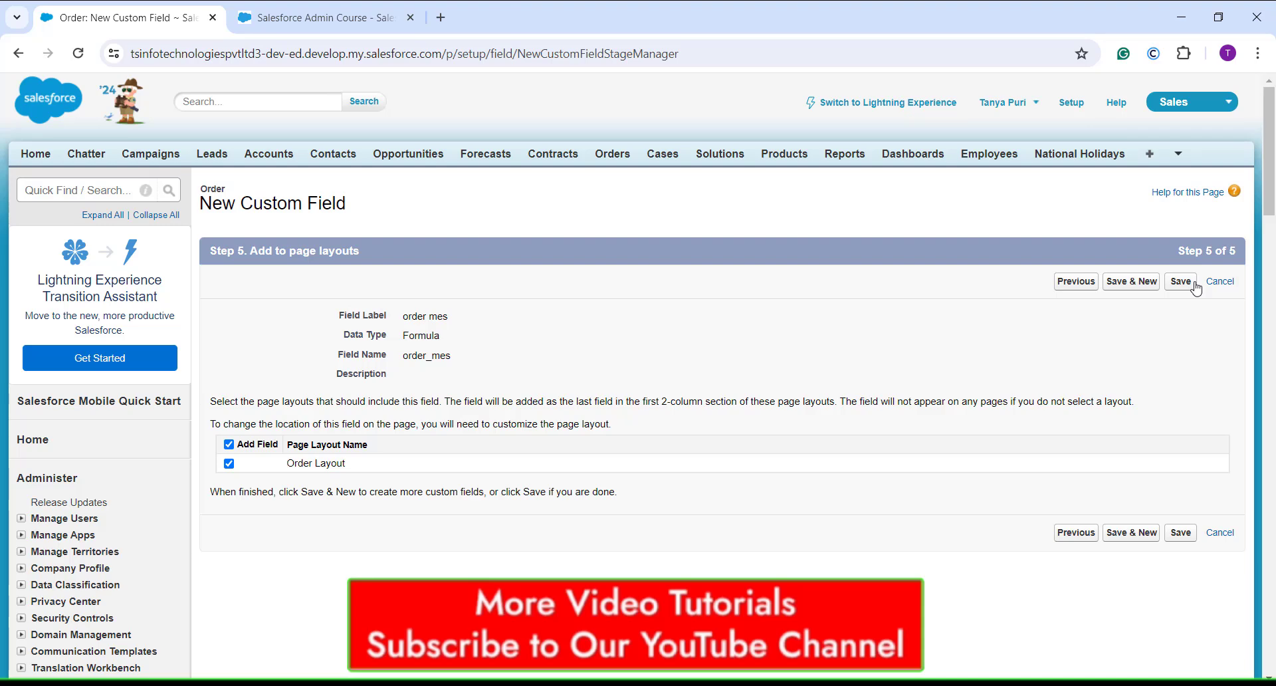
click(1190, 287)
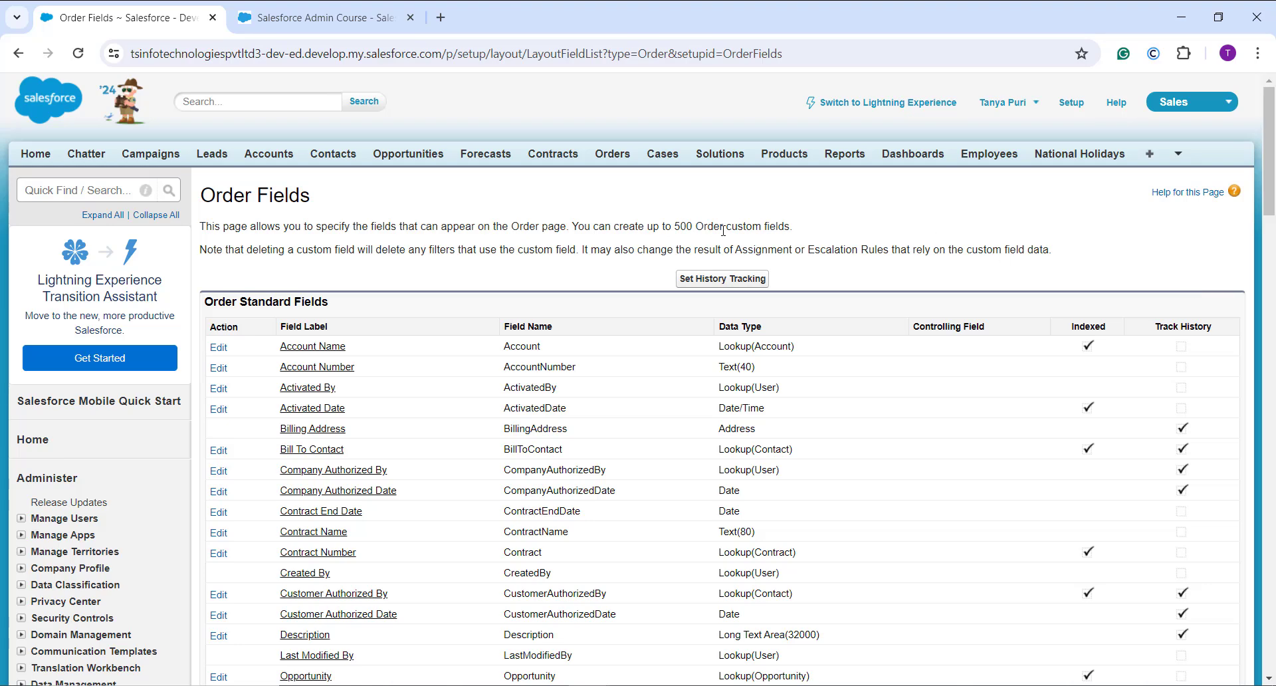
Step: Open the Abbott Insurance order from the recent orders and find its Radius and order mes fields
click(628, 159)
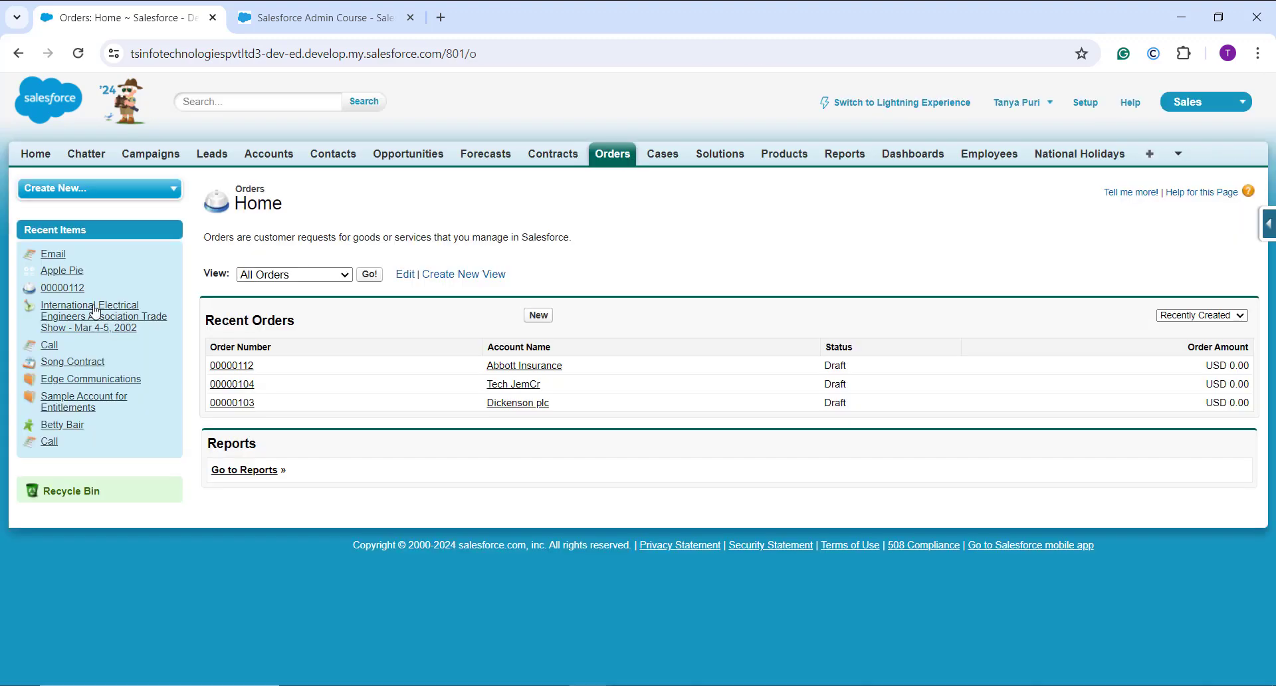
click(236, 372)
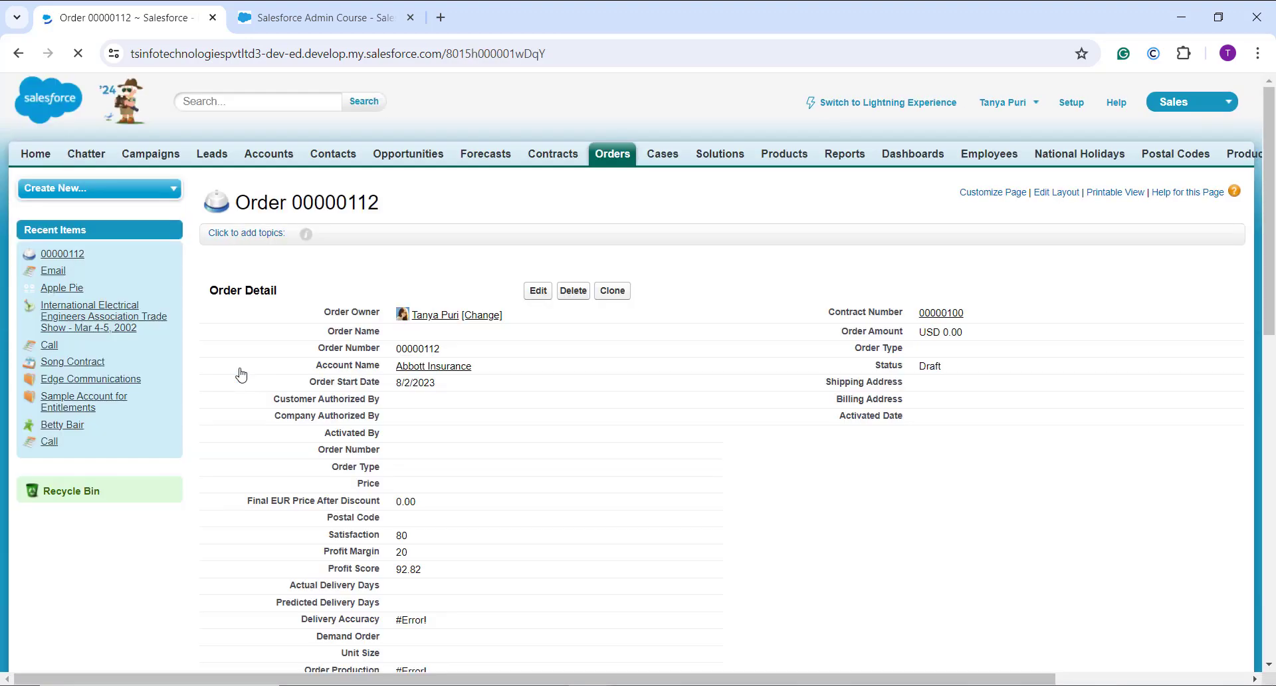
scroll(443, 599, down, 2)
scroll(443, 600, down, 3)
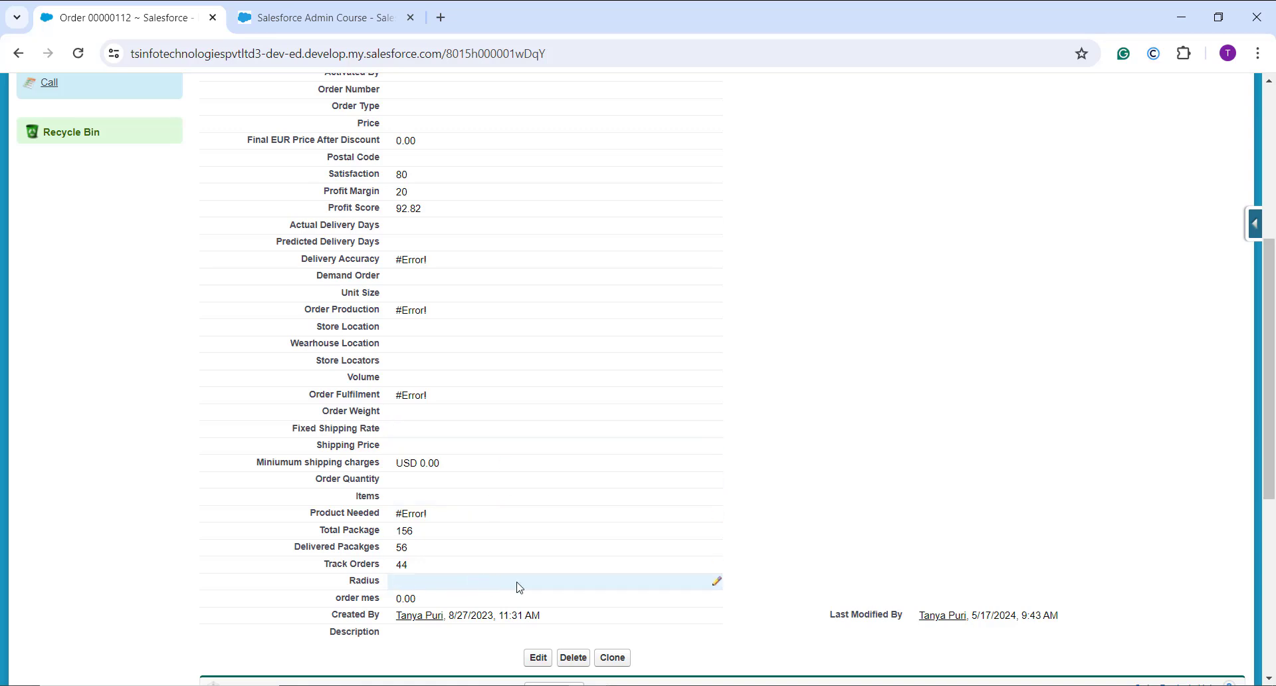
Step: Set the order's Radius to 56.9, save the record, and check the calculated order mes value
double_click(717, 585)
text(56.9)
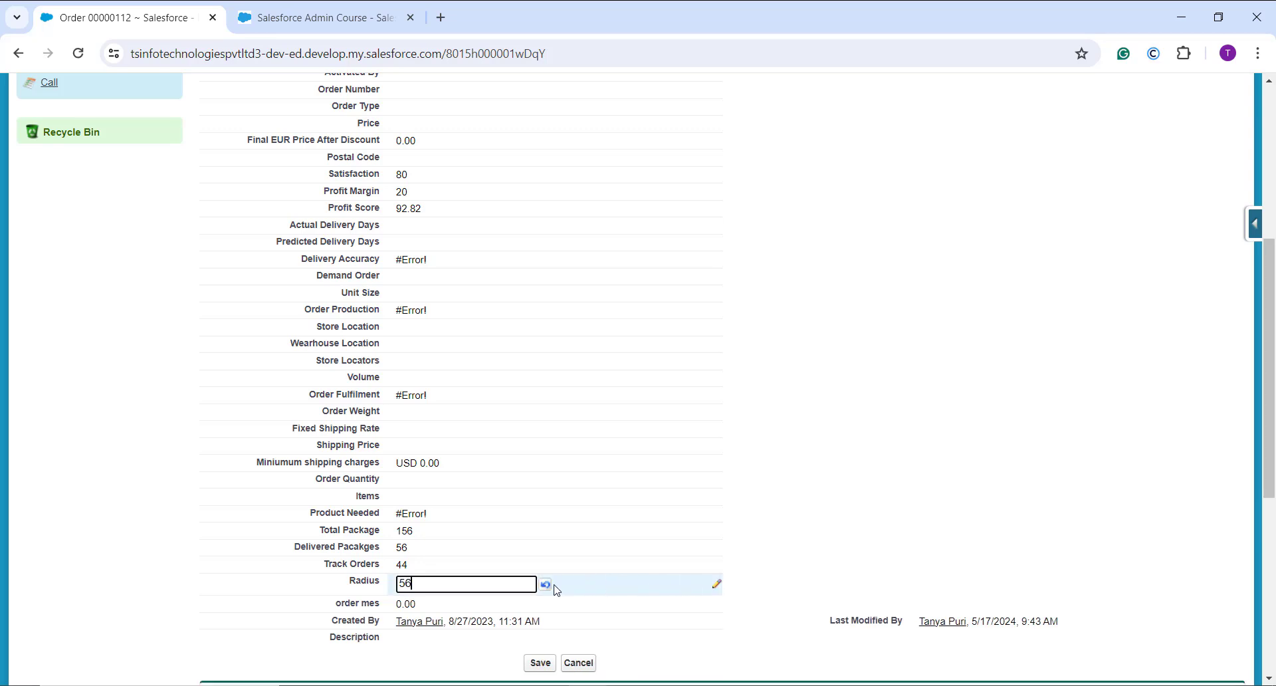
click(544, 663)
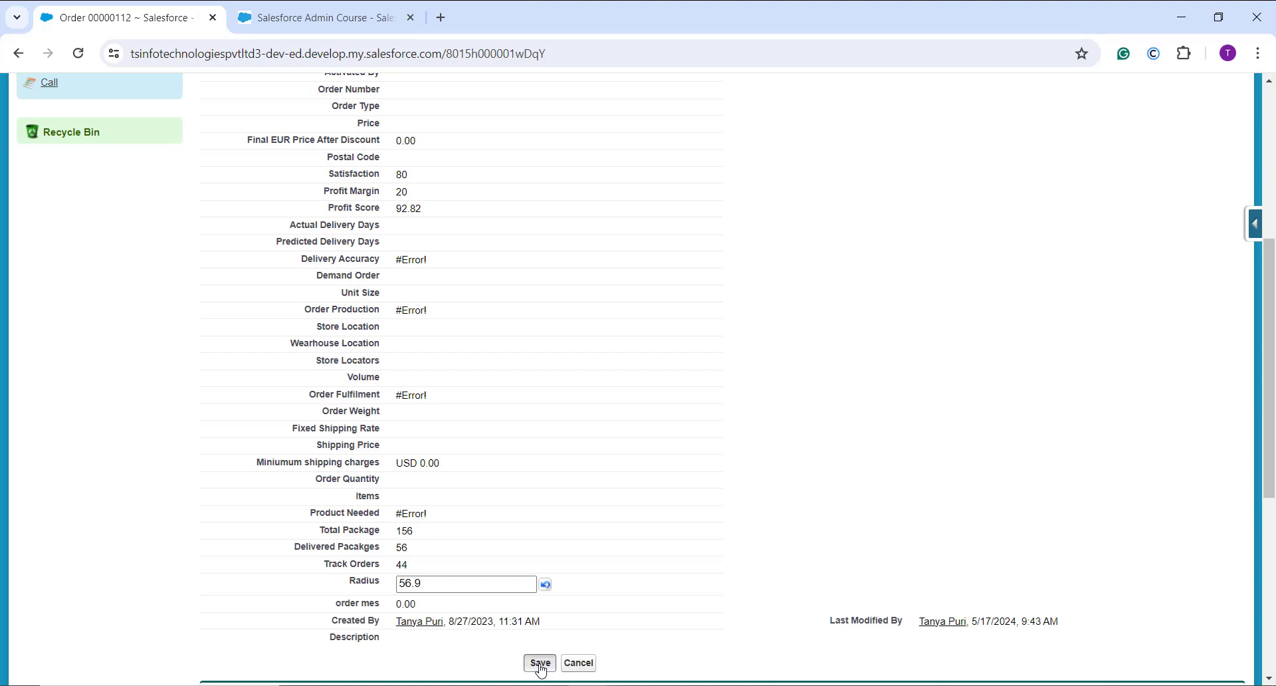
scroll(672, 573, down, 2)
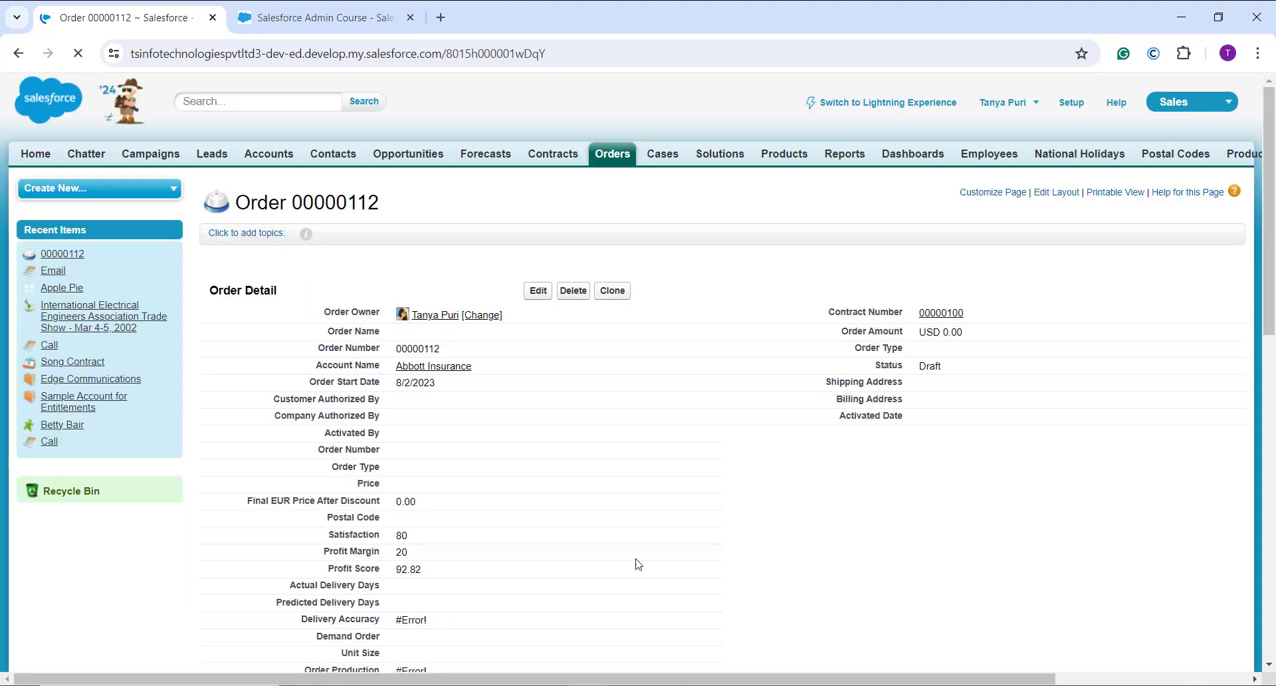
scroll(632, 560, down, 5)
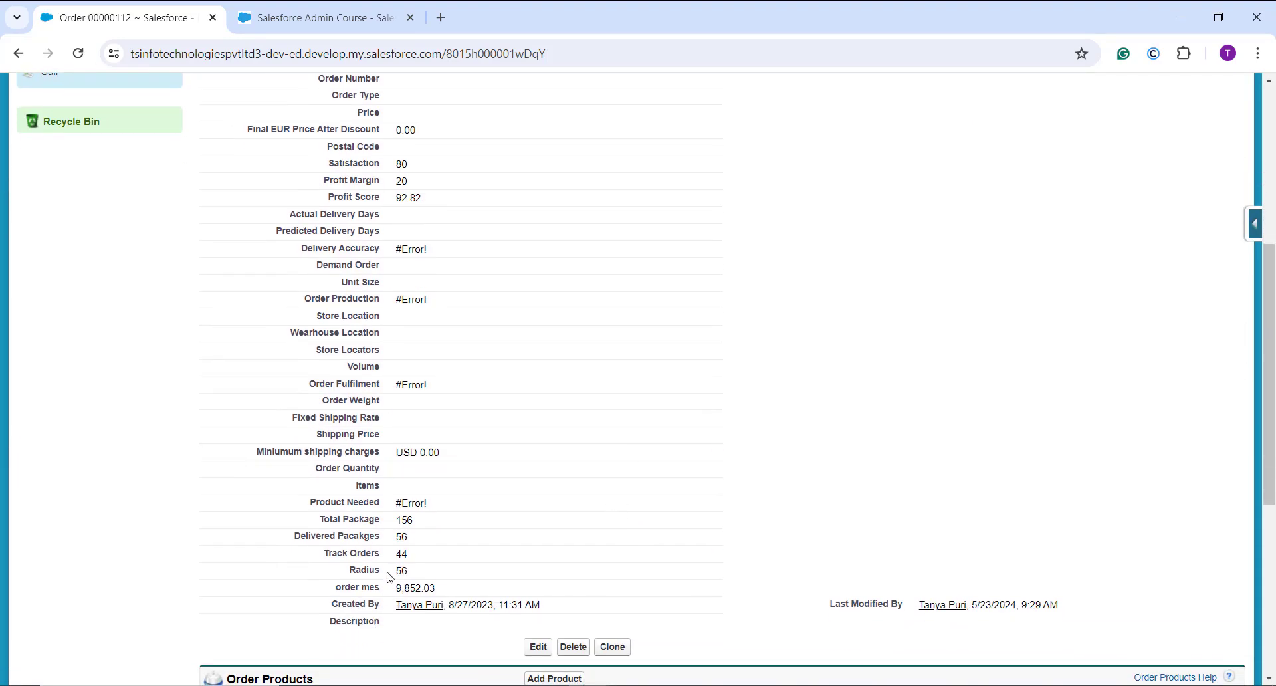